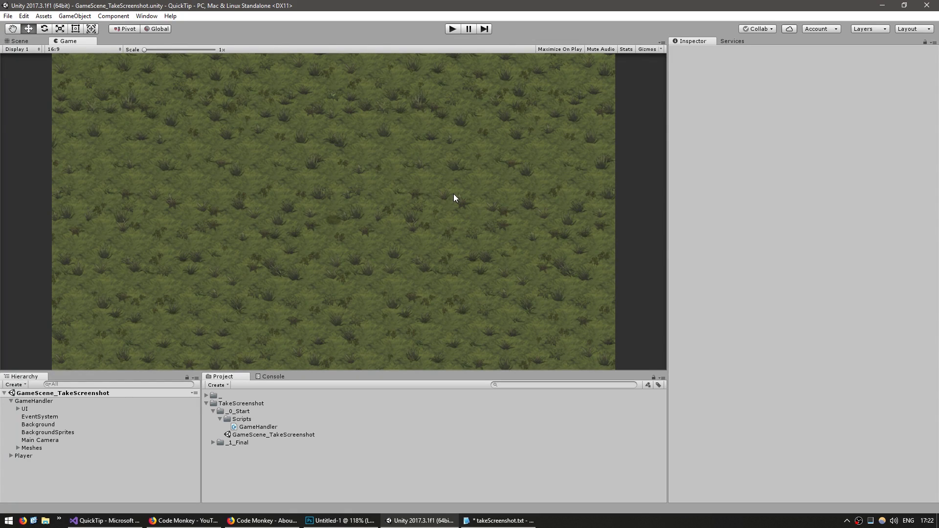
# - Create a new C# script in the Unity Scripts folder via Create > C# Script
pyautogui.rightClick(235, 423)
pyautogui.moveTo(264, 230)
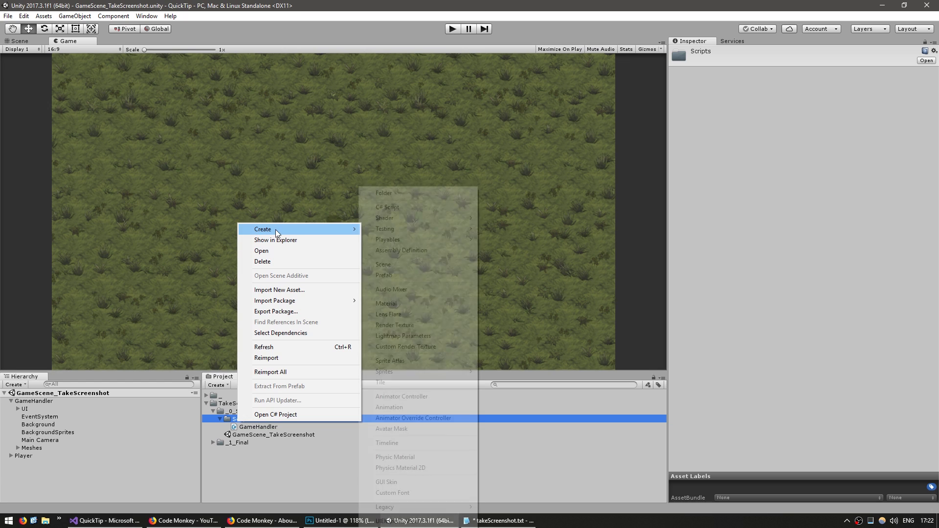
pyautogui.click(413, 208)
pyautogui.write('Sc')
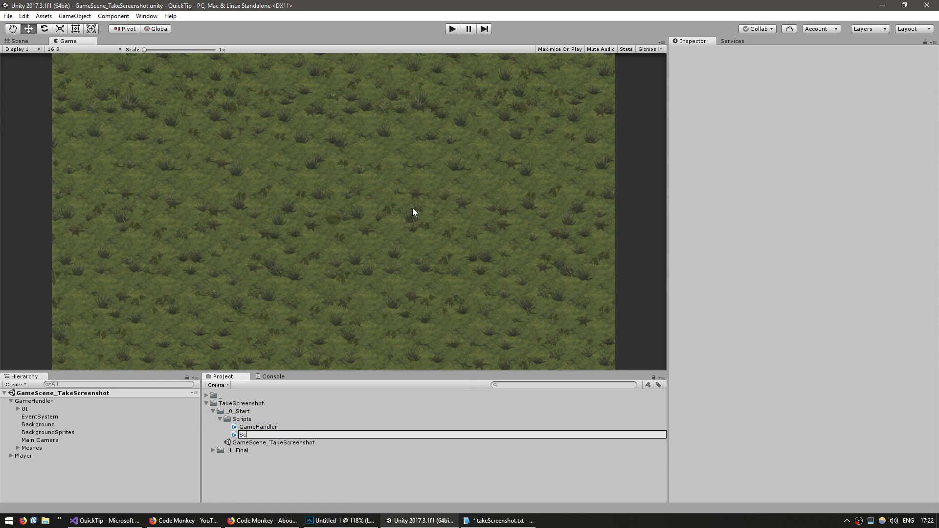
pyautogui.write('reenshotHandler')
# - Name the script ScreenshotHandler, clear the template methods and add an Awake method
pyautogui.press('Return')
pyautogui.hotkey('alt', 'Tab')
pyautogui.moveTo(98, 270); pyautogui.dragTo(125, 136)
pyautogui.press('Delete')
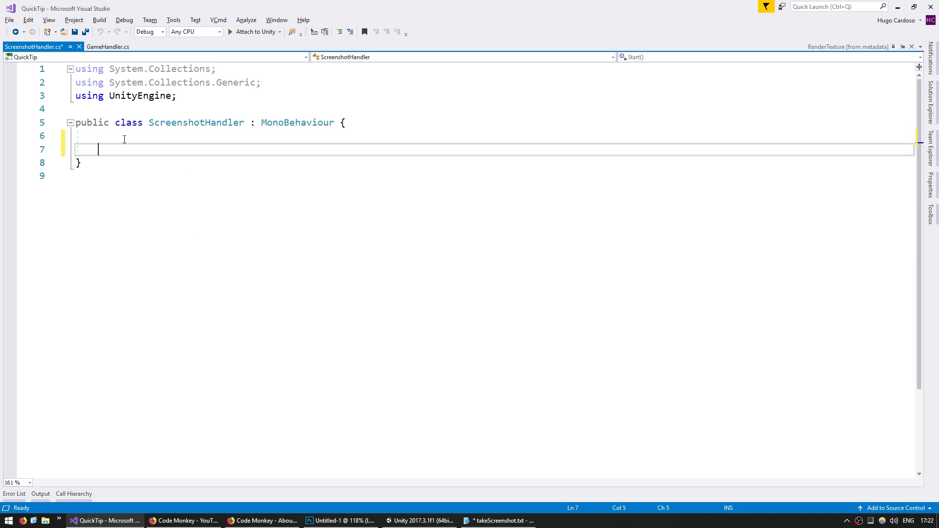
pyautogui.press('Return')
pyautogui.press('Return')
pyautogui.write('private void Aw')
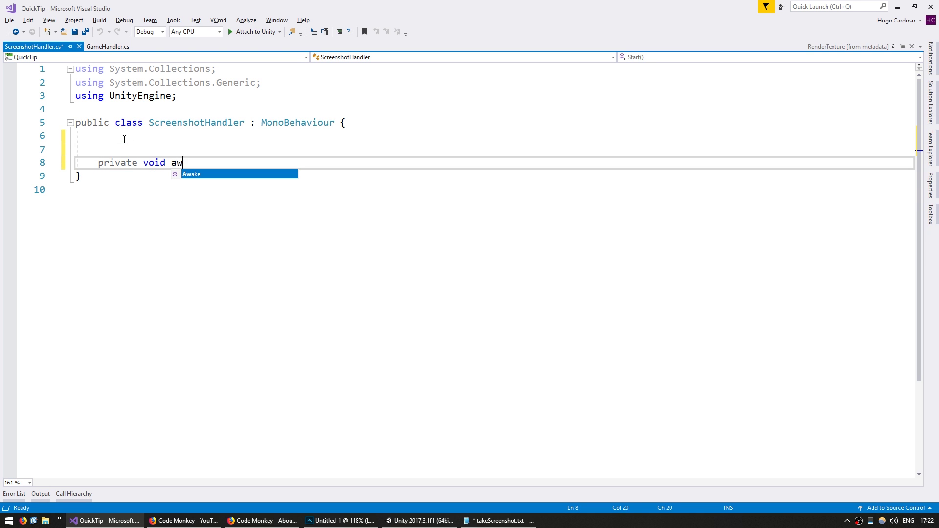
pyautogui.write('ake() {')
pyautogui.press('Return')
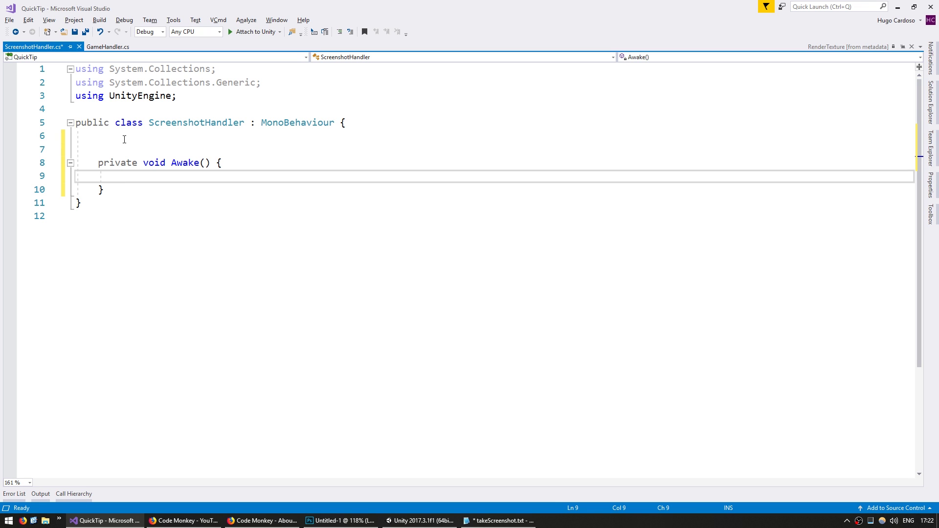
# - Add a private Camera myCamera field, set myCamera = GetComponent<Camera>() in Awake, and save
pyautogui.press('Up')
pyautogui.press('Up')
pyautogui.press('Return')
pyautogui.write('private ')
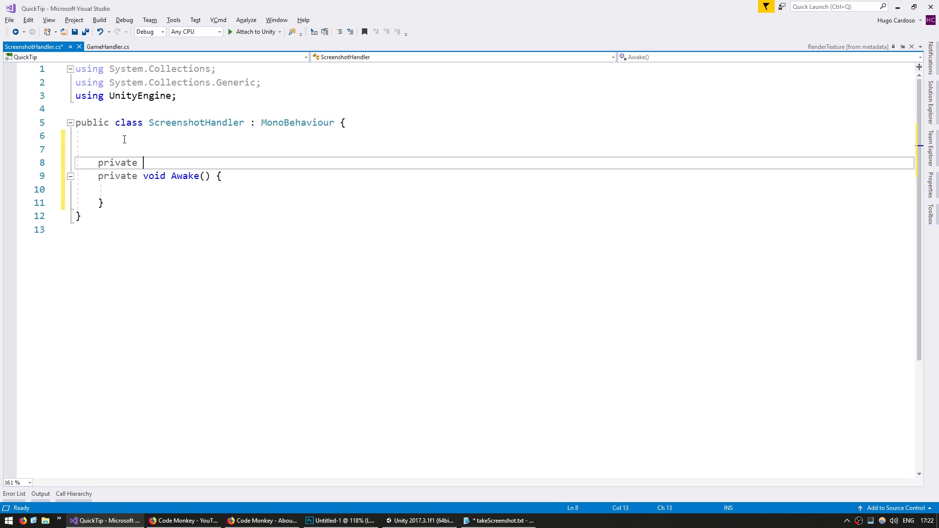
pyautogui.write('Camera myCamera;')
pyautogui.press('Return')
pyautogui.press('Down')
pyautogui.press('Down')
pyautogui.write('my')
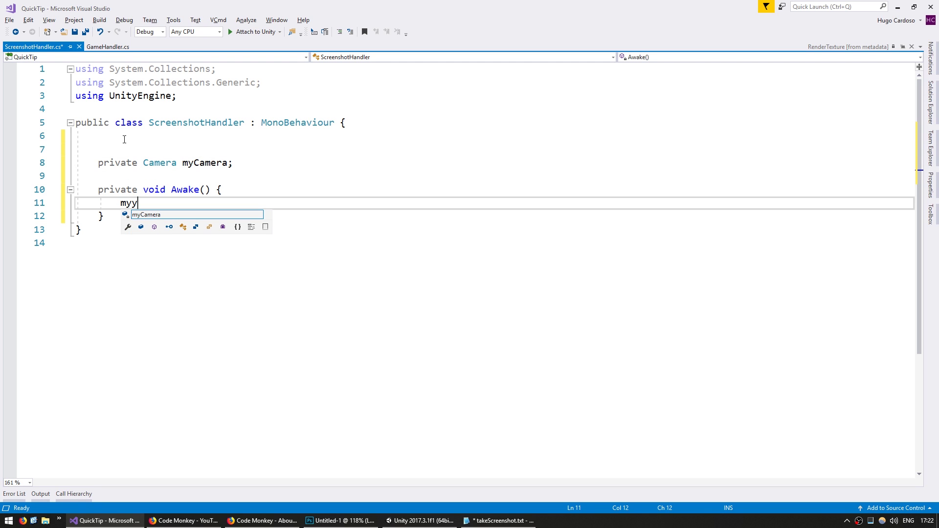
pyautogui.press('Tab')
pyautogui.write('= gameO')
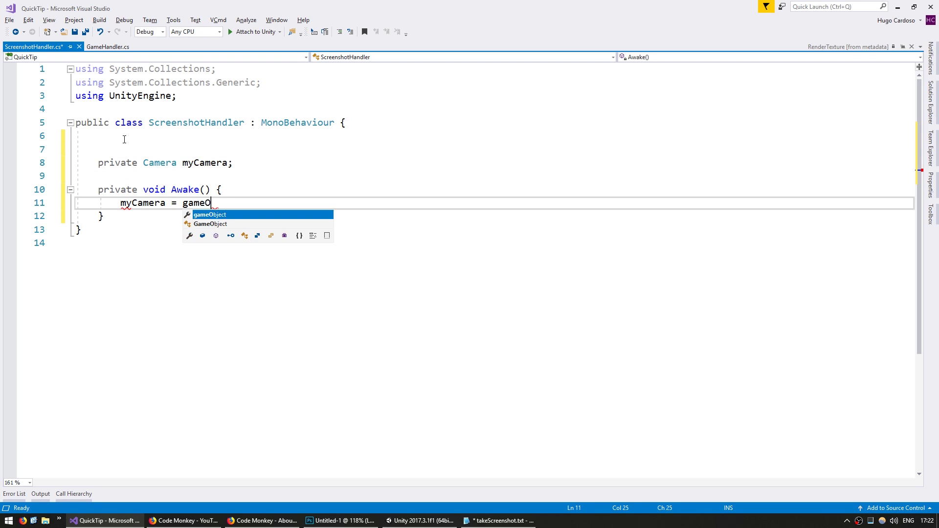
pyautogui.write('bject.GetComponent')
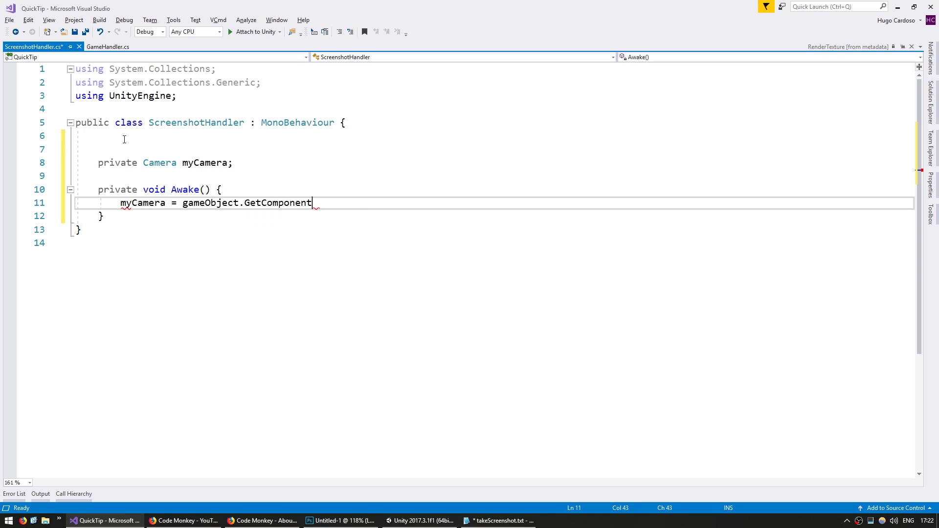
pyautogui.write('<Camera>();')
pyautogui.hotkey('ctrl', 's')
# - Add a private static ScreenshotHandler instance field and set instance = this in Awake
pyautogui.click(124, 139)
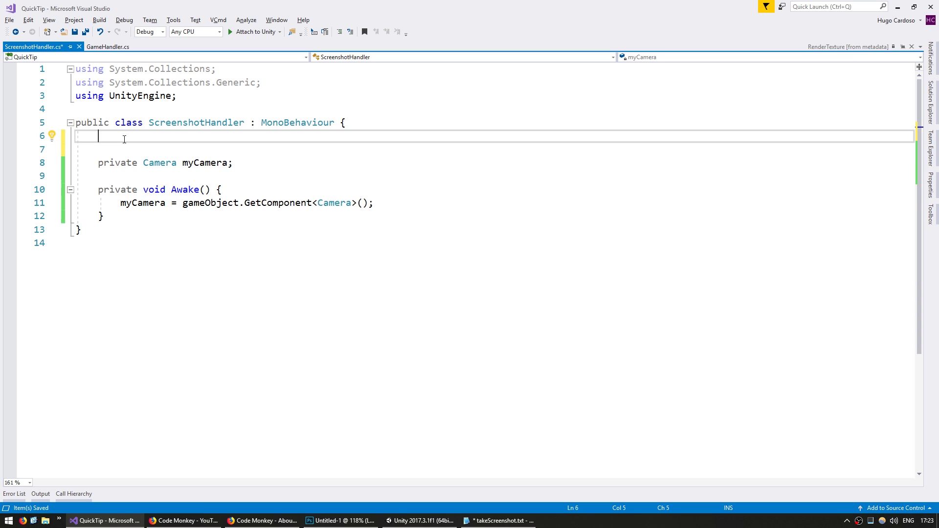
pyautogui.press('Return')
pyautogui.write('p')
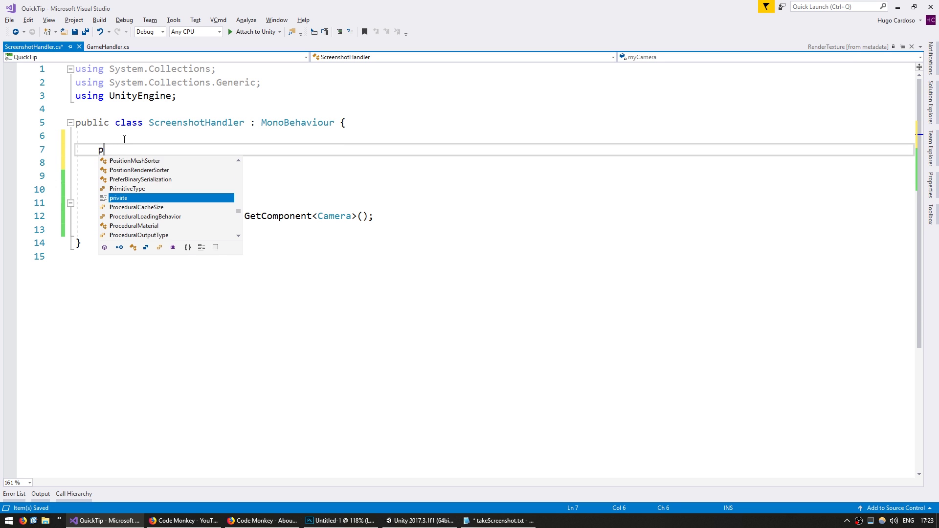
pyautogui.write('rivate static Screen')
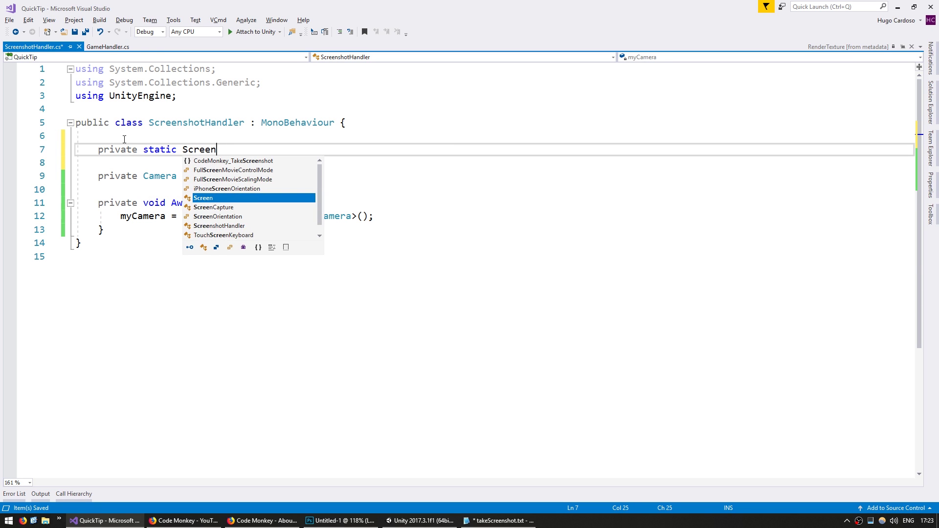
pyautogui.write('shotHandler instanc')
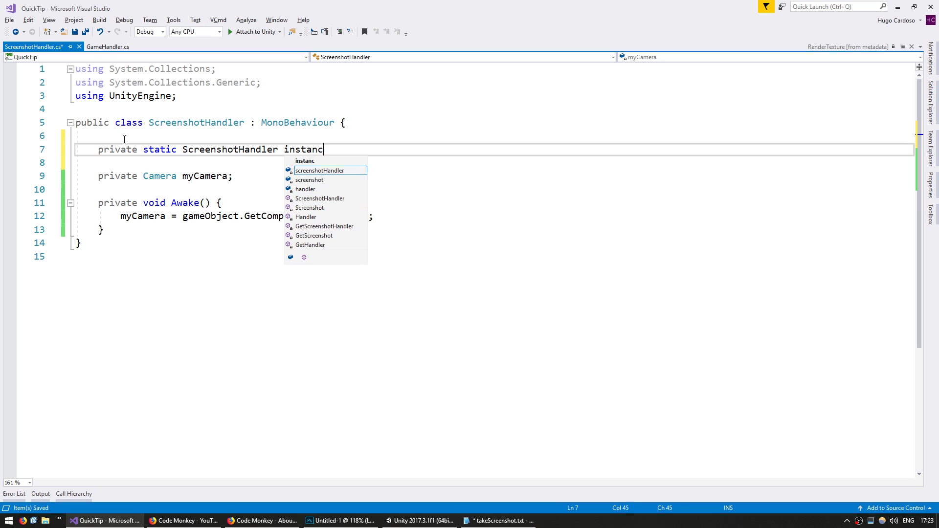
pyautogui.write('e;')
pyautogui.press('Down')
pyautogui.press('Down')
pyautogui.press('Down')
pyautogui.press('Down')
pyautogui.press('Return')
pyautogui.write('in')
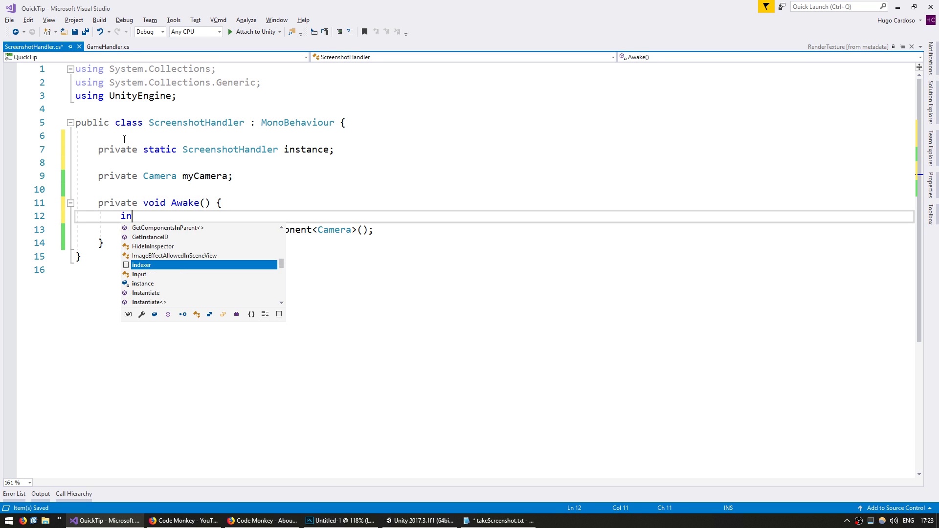
pyautogui.write('stance = this;')
pyautogui.press('Down')
pyautogui.press('Down')
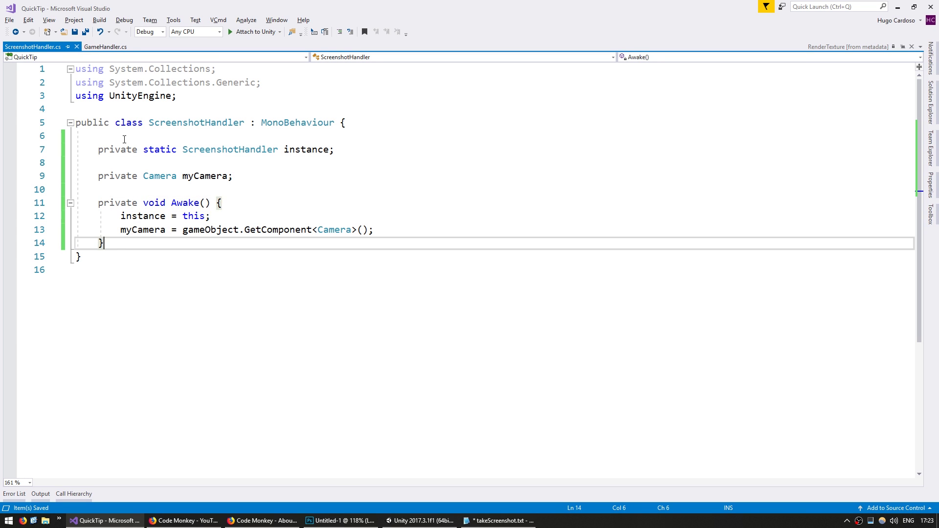
# - Add 'private void TakeScreenshot(int width, int height)' with an empty body below Awake and save
pyautogui.press('Return')
pyautogui.press('Return')
pyautogui.write('priv')
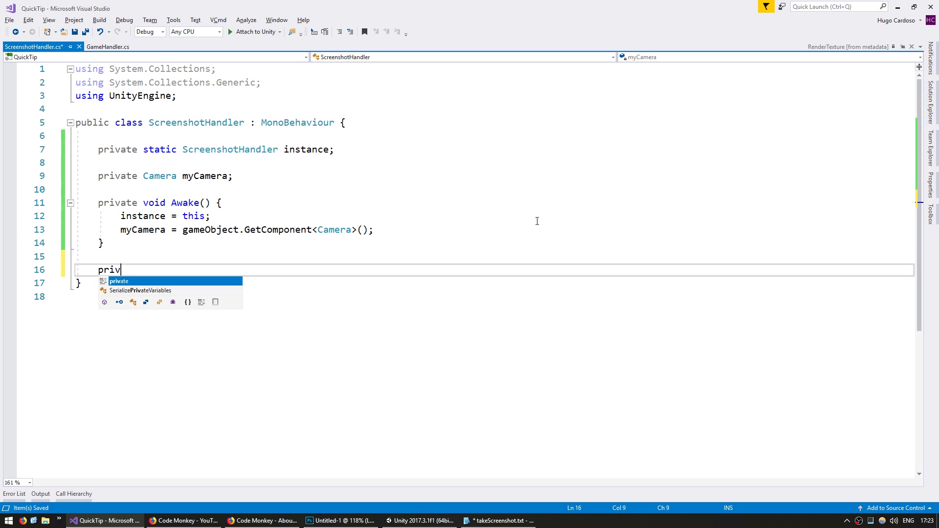
pyautogui.write('ate void TakeScree')
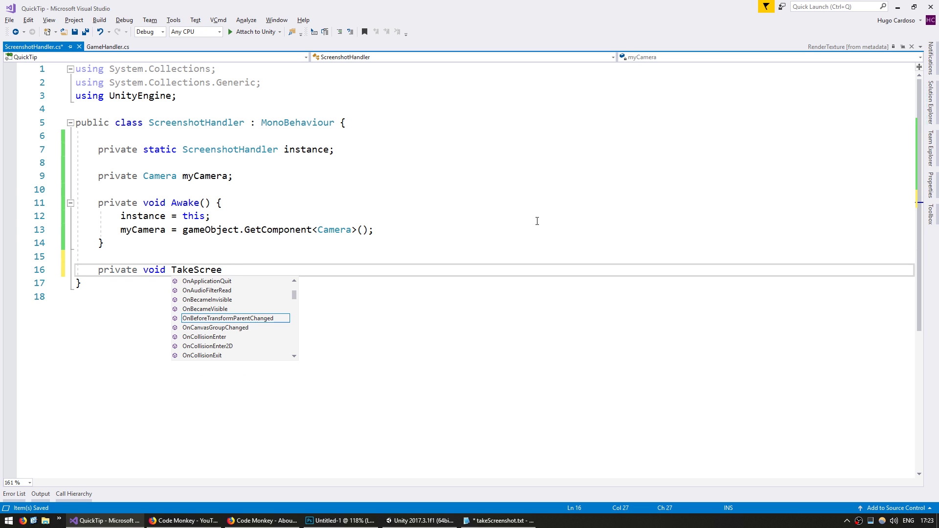
pyautogui.write('nshot() {')
pyautogui.press('Return')
pyautogui.write('}')
pyautogui.press('Up')
pyautogui.press('Left')
pyautogui.press('Left')
pyautogui.press('Left')
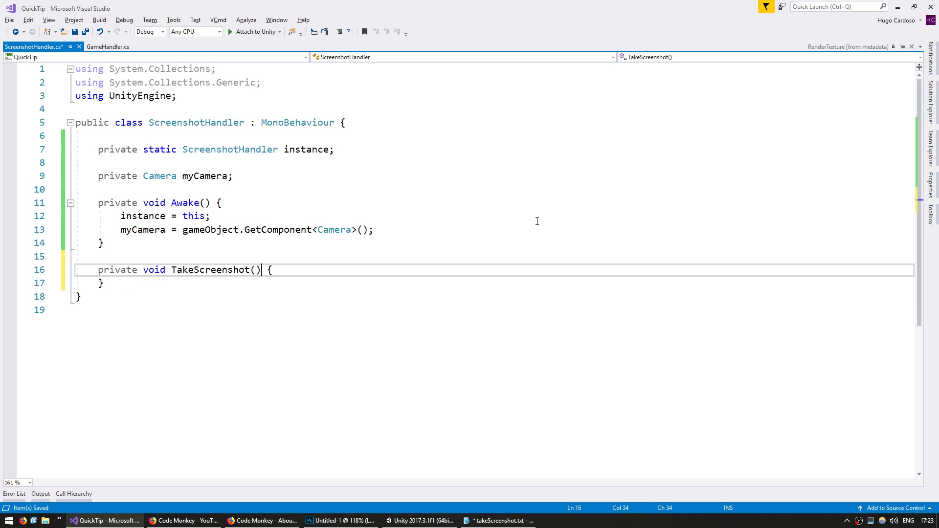
pyautogui.write('int width, ')
pyautogui.write('int height')
pyautogui.hotkey('ctrl', 's')
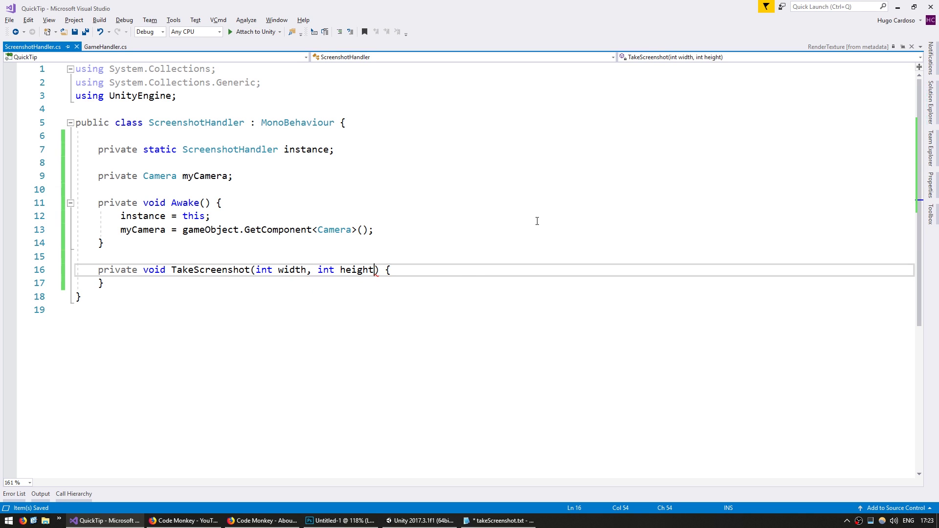
pyautogui.press('End')
# - Add an empty OnPostRender method above TakeScreenshot and save
pyautogui.press('Up')
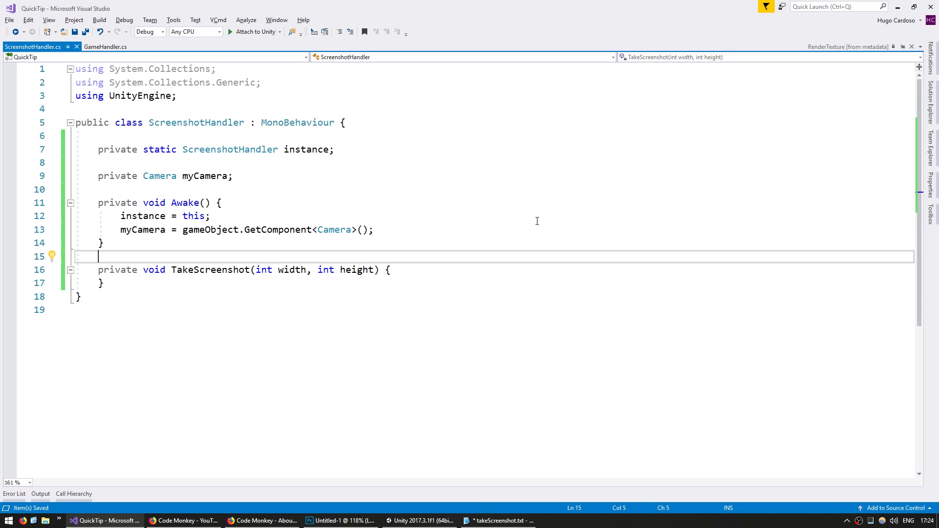
pyautogui.press('Return')
pyautogui.write('private void')
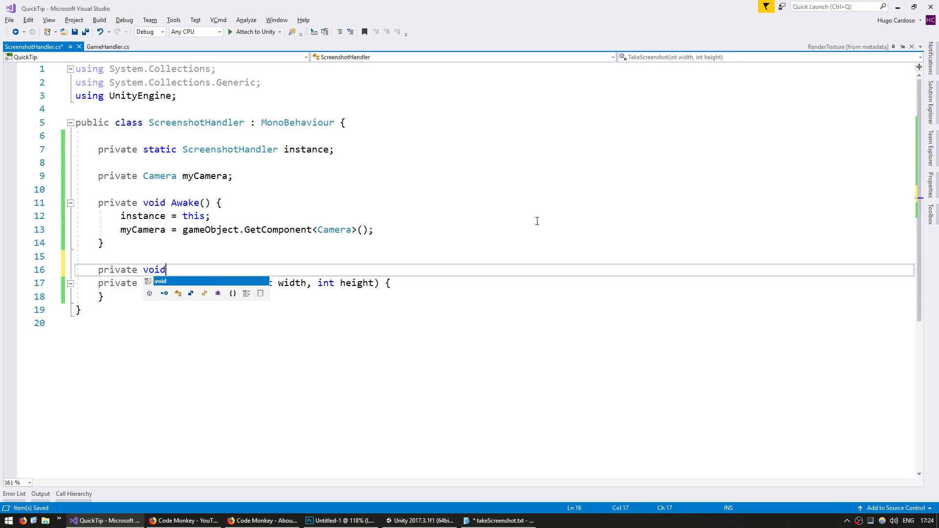
pyautogui.write(' OnPo')
pyautogui.press('Return')
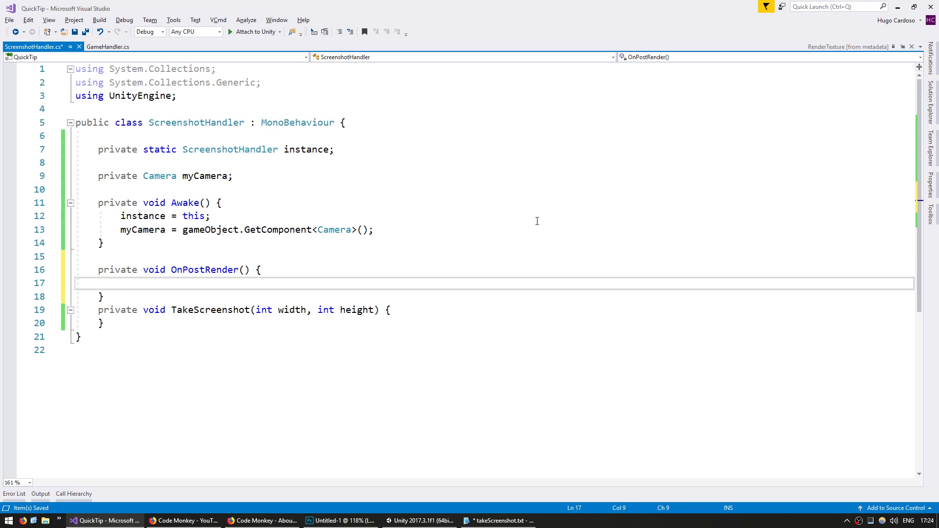
pyautogui.press('Down')
pyautogui.press('Return')
pyautogui.press('Up')
pyautogui.press('Up')
pyautogui.hotkey('ctrl', 's')
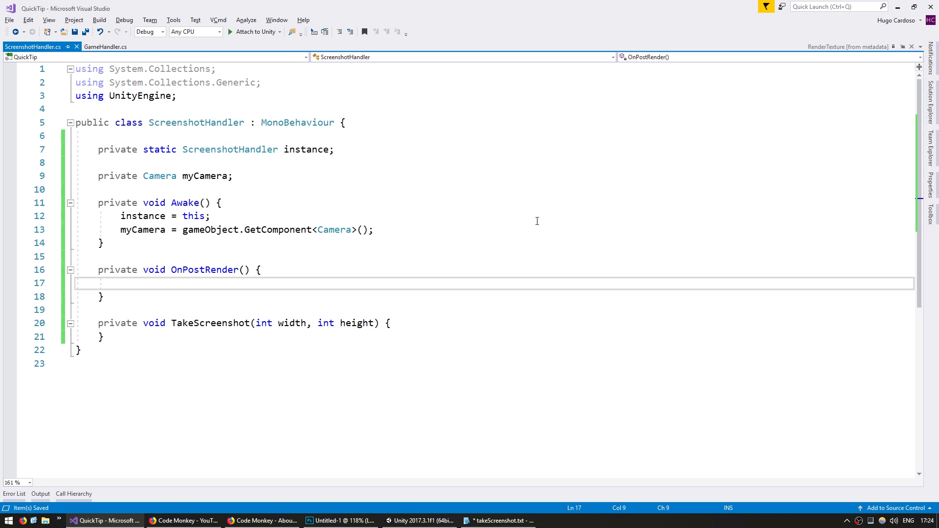
# - Declare a takeScreenshotOnNextFrame flag field below the camera field and save
pyautogui.press('Up')
pyautogui.press('Up')
pyautogui.press('Up')
pyautogui.press('Return')
pyautogui.press('Up')
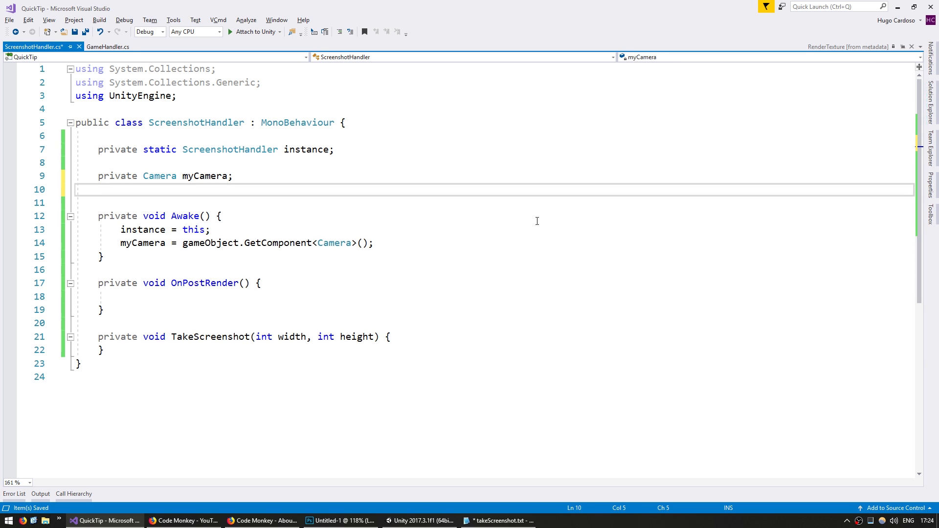
pyautogui.write('private bool takeS')
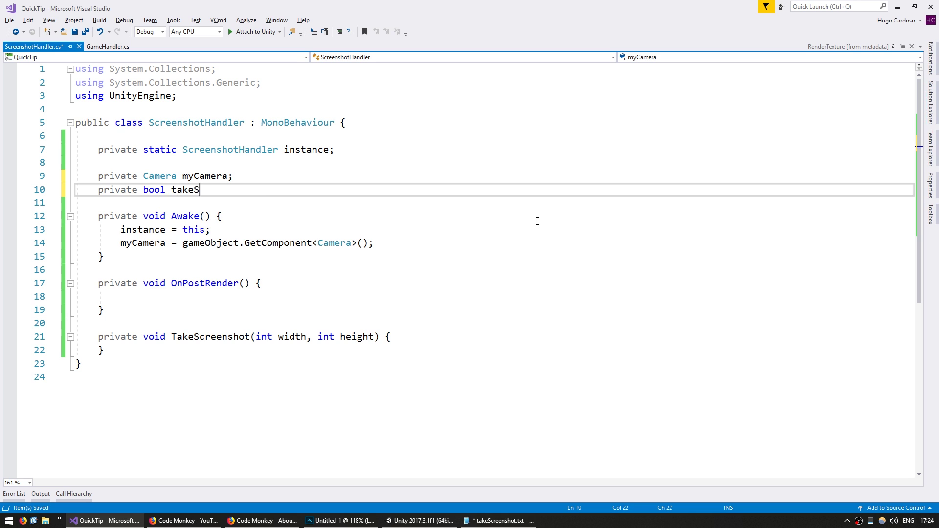
pyautogui.write('creenshotOnNe')
pyautogui.write('xtFrame;')
pyautogui.hotkey('ctrl', 's')
# - Set takeScreenshotOnNextFrame = true inside TakeScreenshot
pyautogui.press('Down')
pyautogui.press('Down')
pyautogui.press('Down')
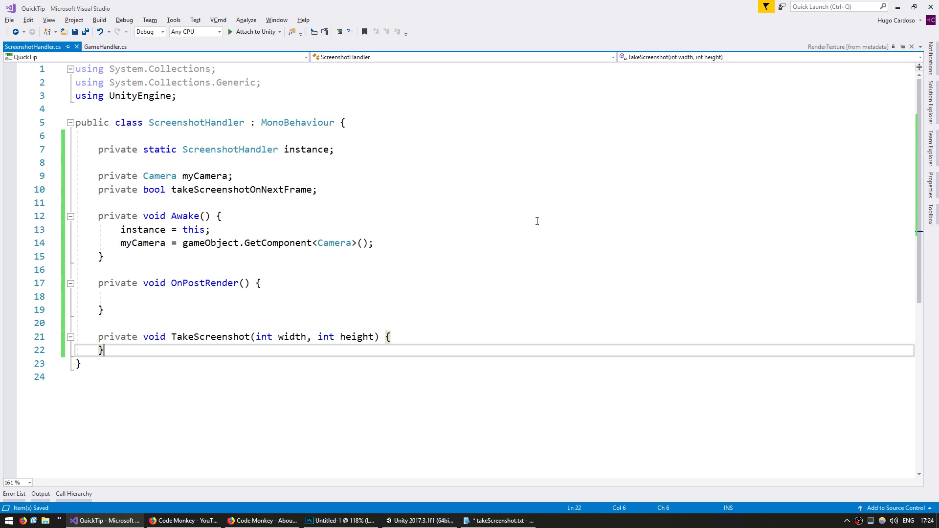
pyautogui.press('Up')
pyautogui.press('Up')
pyautogui.press('Up')
pyautogui.press('Down')
pyautogui.press('Down')
pyautogui.press('Down')
pyautogui.press('End')
pyautogui.press('Return')
pyautogui.write('takeScreenshotOnNextFrame')
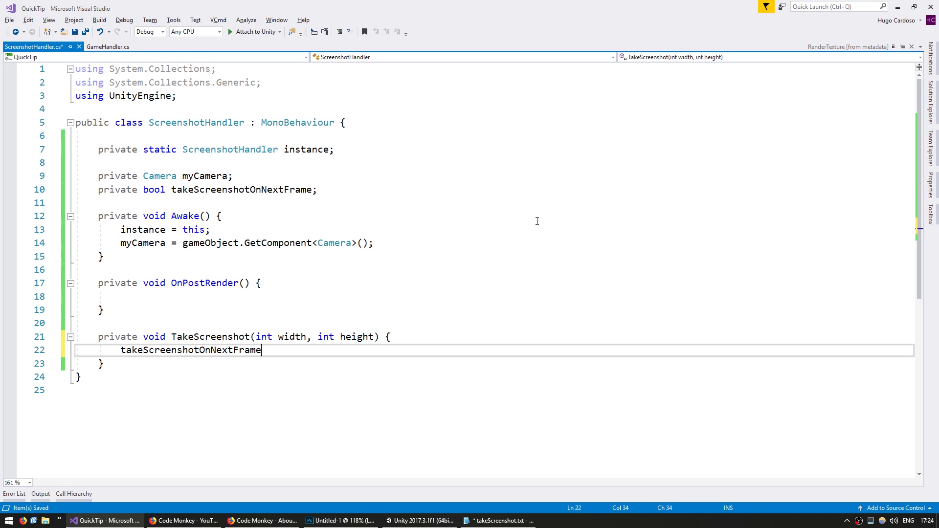
pyautogui.write(' = true;')
# - In OnPostRender, add 'if (takeScreenshotOnNextFrame)' that resets the flag to false, and save
pyautogui.press('Up')
pyautogui.press('Up')
pyautogui.press('Up')
pyautogui.press('Up')
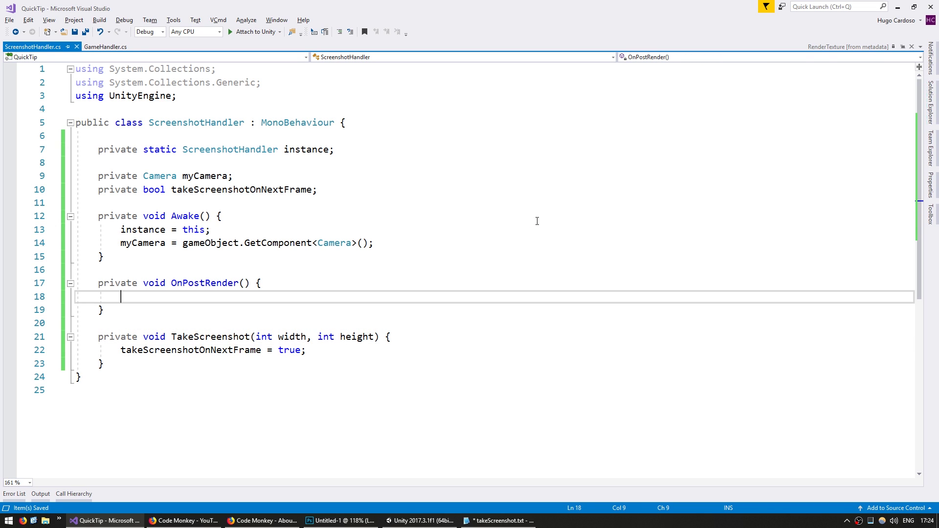
pyautogui.write('if (takeScreenshotOnNextFrame')
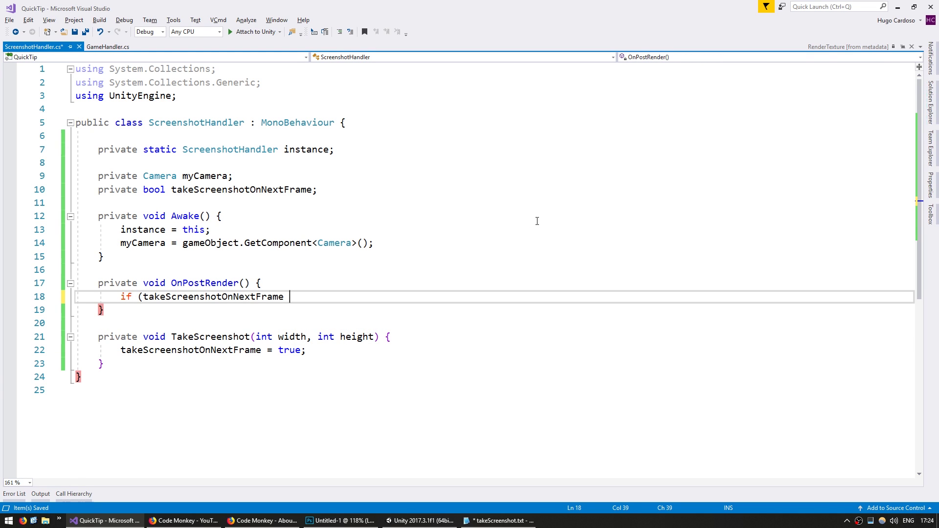
pyautogui.press('BackSpace')
pyautogui.write(') {')
pyautogui.press('Return')
pyautogui.write('takeScreenshotOnNextFrame = ')
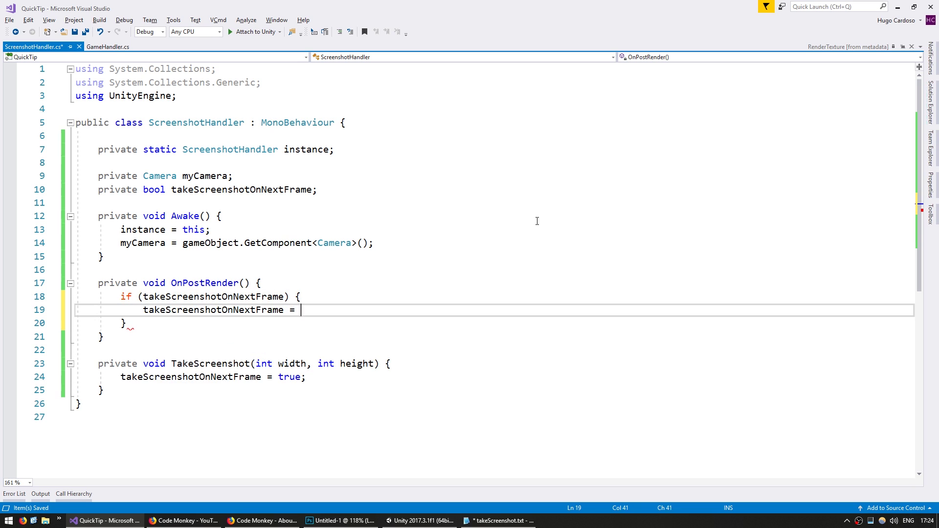
pyautogui.write('false;')
pyautogui.hotkey('ctrl', 's')
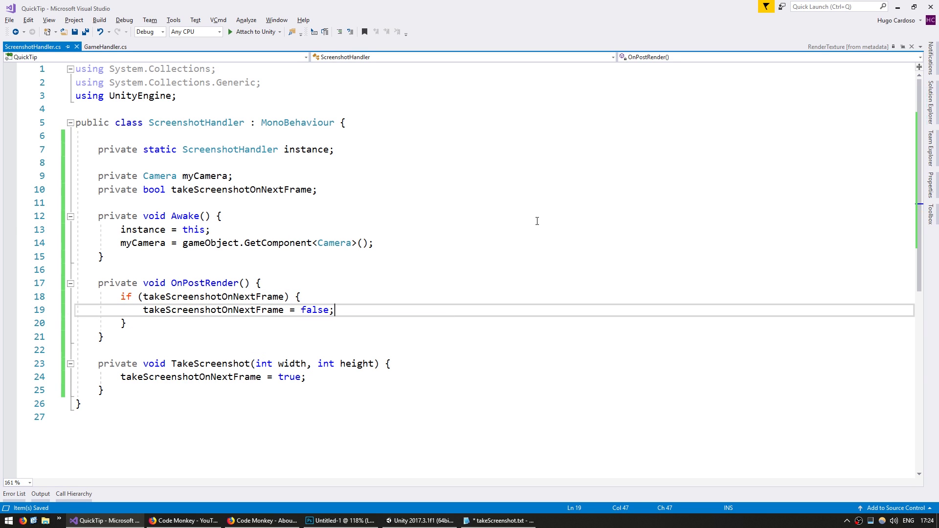
pyautogui.press('Down')
pyautogui.press('Down')
pyautogui.press('Down')
pyautogui.press('Down')
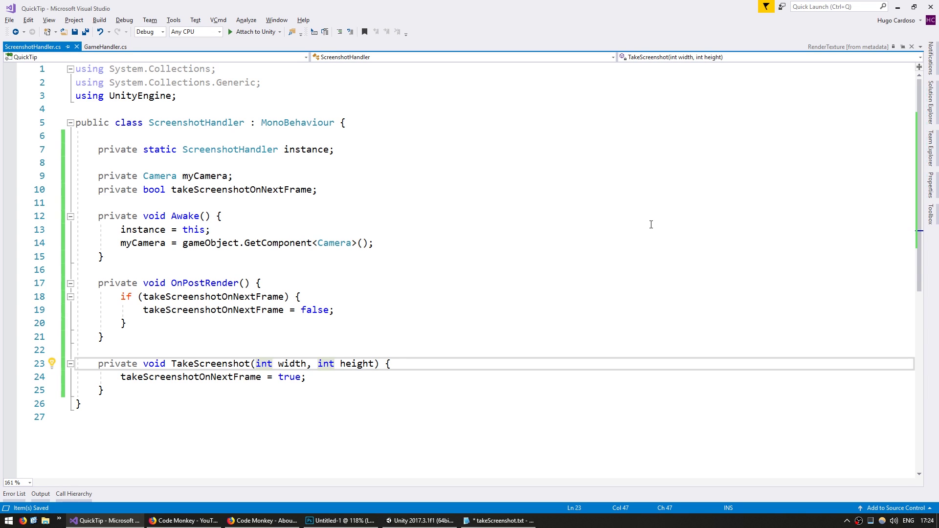
# - Insert 'myCamera.targetTexture = RenderTexture.GetTemporary(width, height, 16);' at the top of TakeScreenshot, and save
pyautogui.press('End')
pyautogui.press('Return')
pyautogui.write('myCamera.')
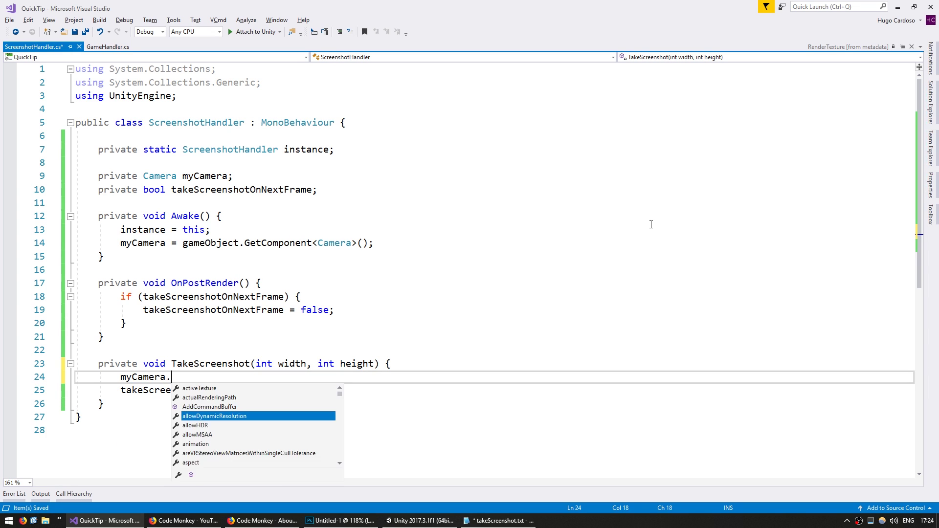
pyautogui.write('targetT')
pyautogui.press('Tab')
pyautogui.write('=')
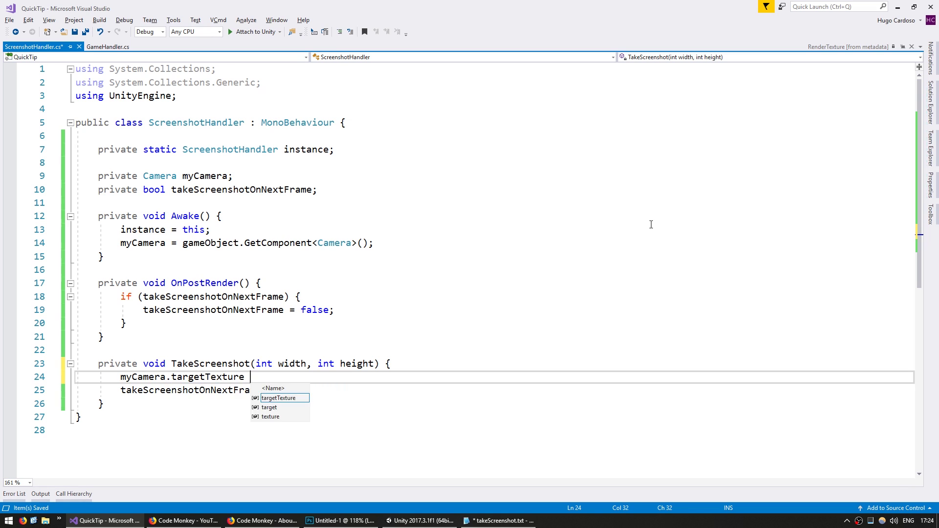
pyautogui.press('Escape')
pyautogui.write('Rend')
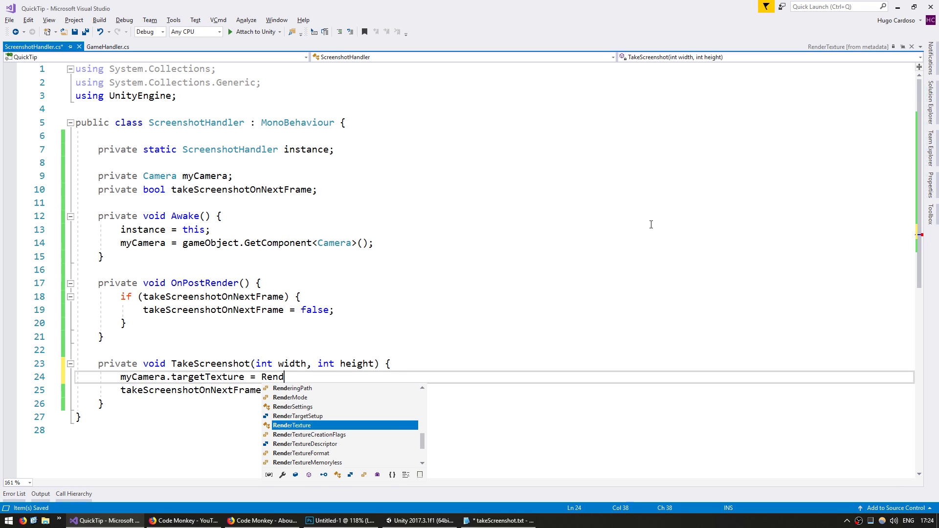
pyautogui.write('er')
pyautogui.press('Tab')
pyautogui.write('.GetTe')
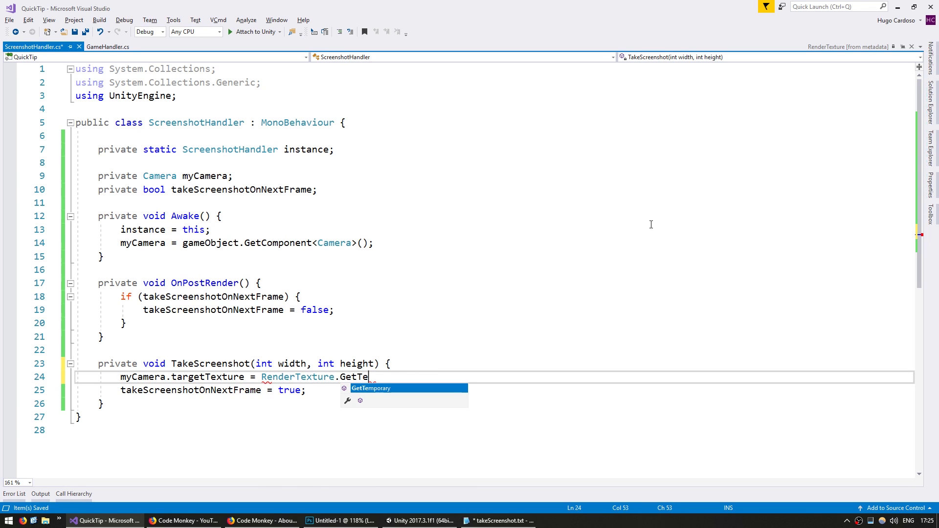
pyautogui.press('Tab')
pyautogui.write('(width')
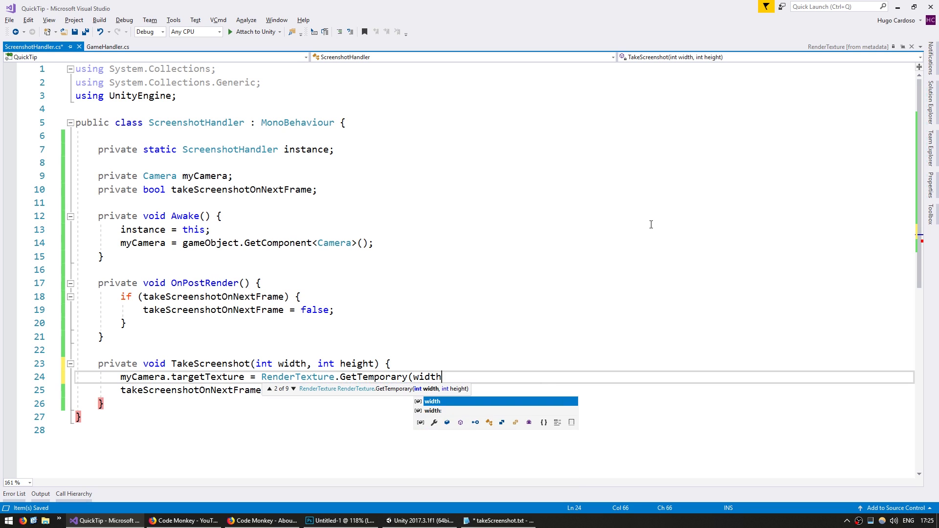
pyautogui.write(', height, ')
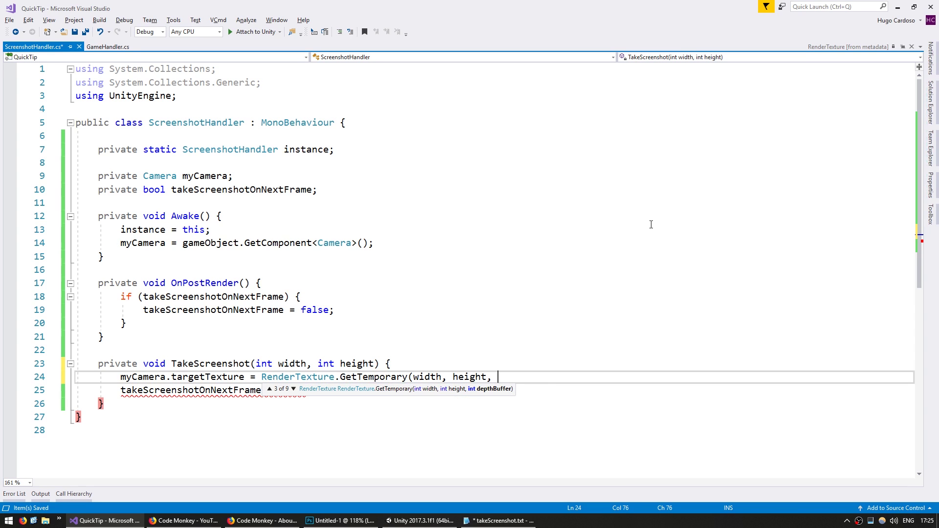
pyautogui.write('16);')
pyautogui.hotkey('ctrl', 's')
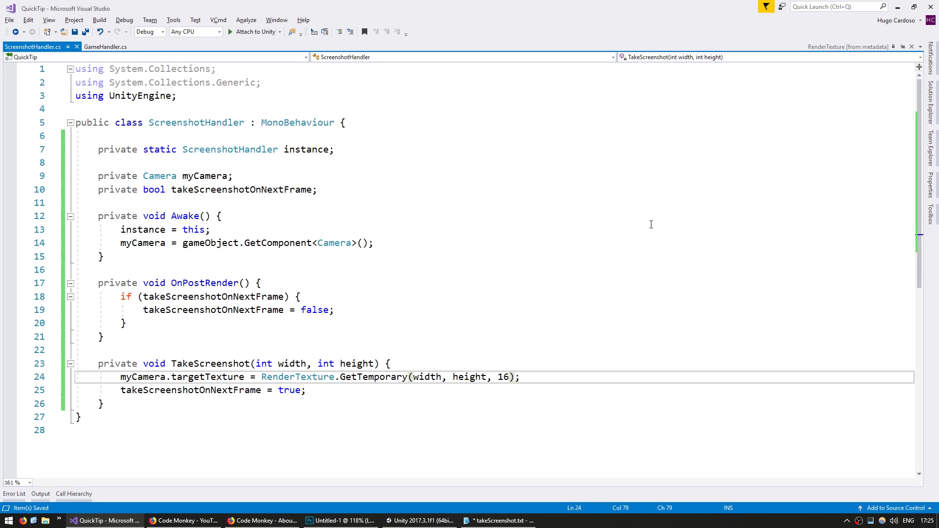
pyautogui.click(360, 378)
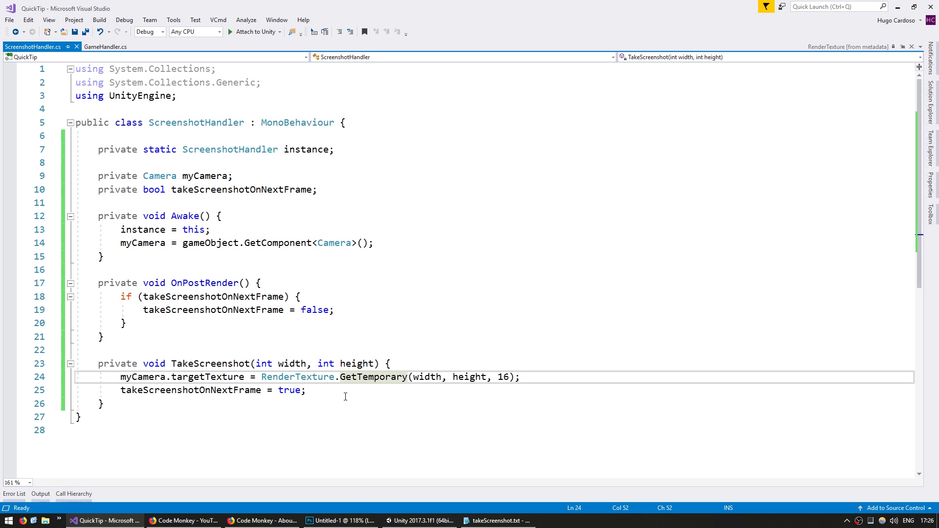
pyautogui.hotkey('ctrl', '-')
pyautogui.hotkey('ctrl', '-')
pyautogui.hotkey('ctrl', 'shift', '-')
# - After the flag reset, add 'RenderTexture renderTexture = myCamera.targetTexture;' and save
pyautogui.hotkey('ctrl', '-')
pyautogui.press('Down')
pyautogui.press('End')
pyautogui.press('Return')
pyautogui.write('Re')
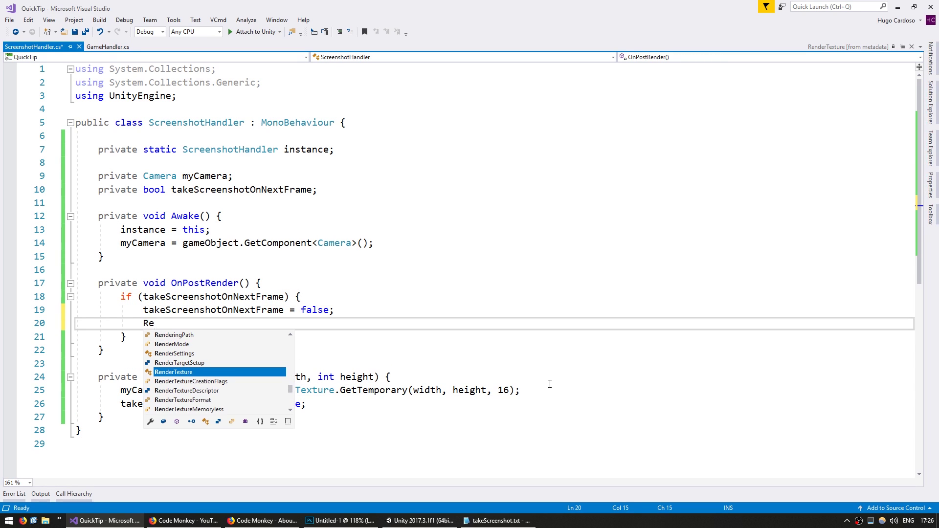
pyautogui.write('nderTe')
pyautogui.press('Tab')
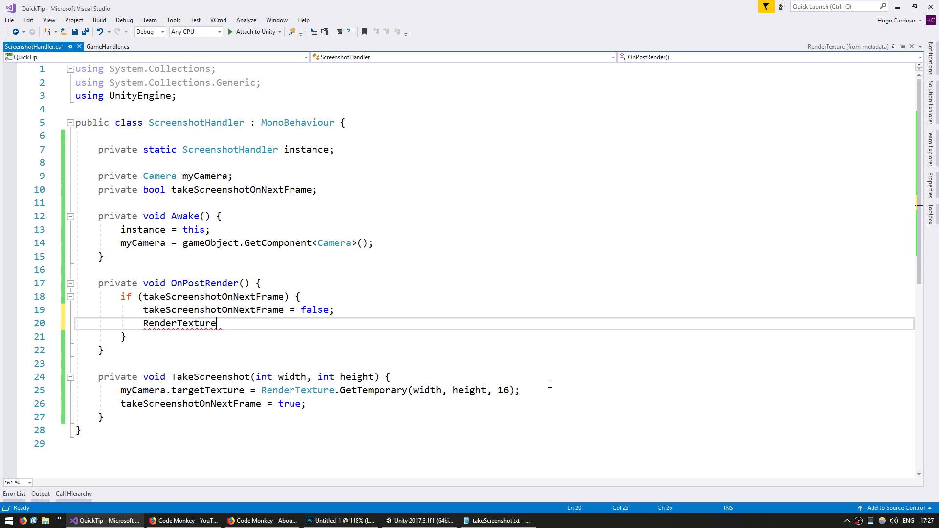
pyautogui.write('rendere')
pyautogui.press('BackSpace')
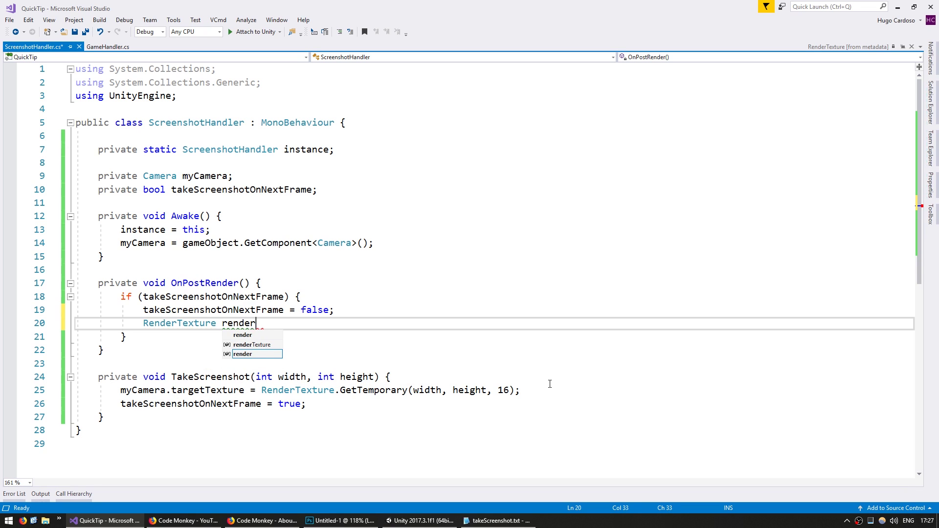
pyautogui.write('Texture = myCa')
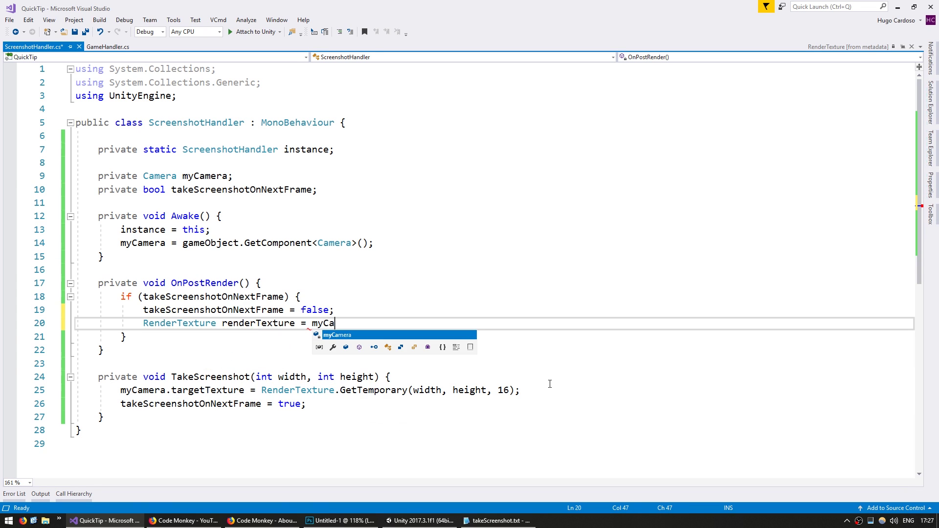
pyautogui.write('mera.targette')
pyautogui.press('Tab')
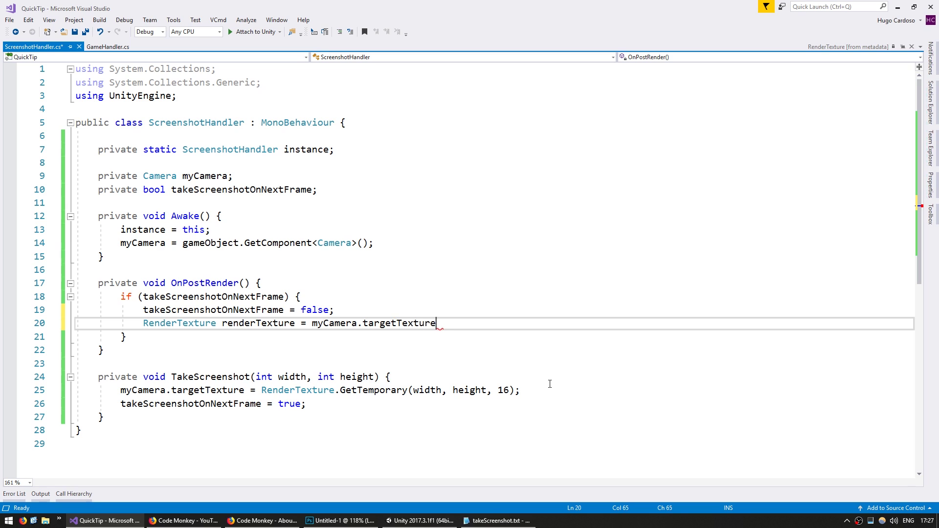
pyautogui.write(';')
pyautogui.hotkey('ctrl', 's')
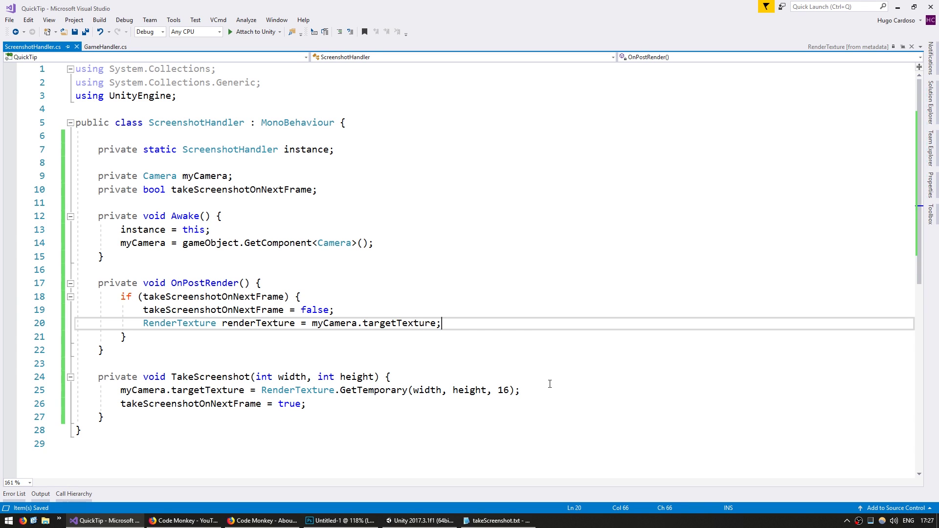
# - Create renderResult as new Texture2D(renderTexture.width, renderTexture.height, TextureFormat.ARGB32, false), and save
pyautogui.press('Return')
pyautogui.press('Return')
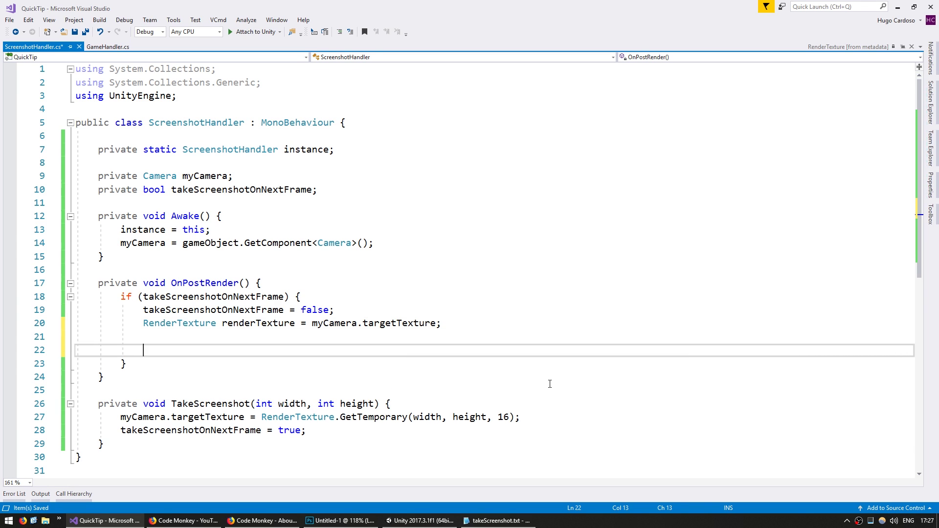
pyautogui.write('Texture')
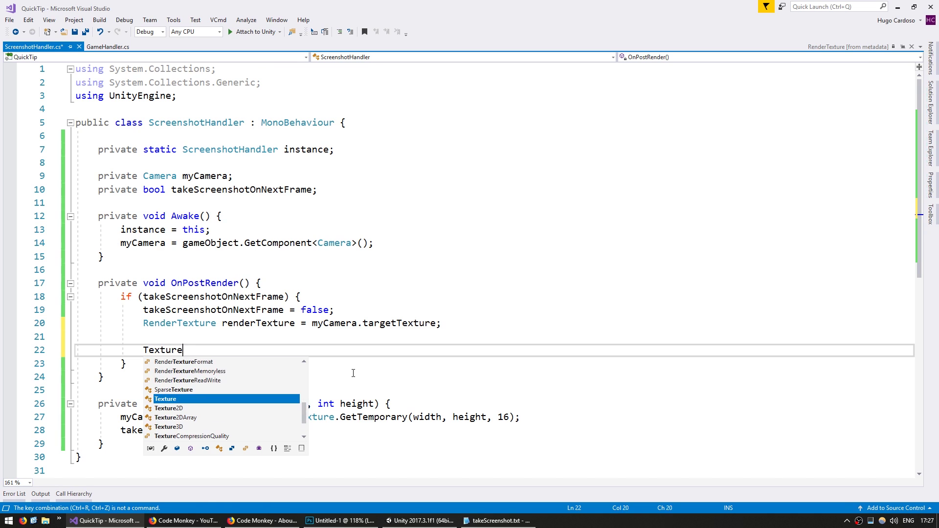
pyautogui.write('2D render')
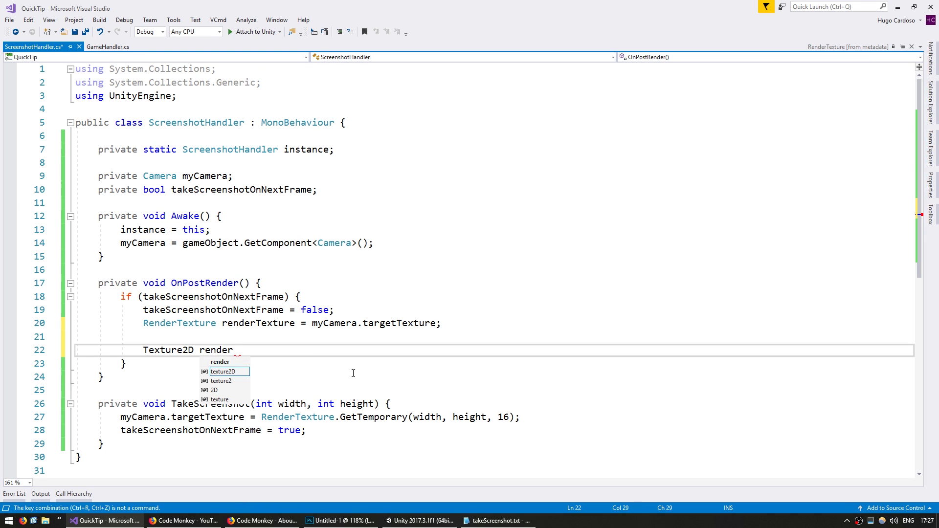
pyautogui.write('Tesult = ')
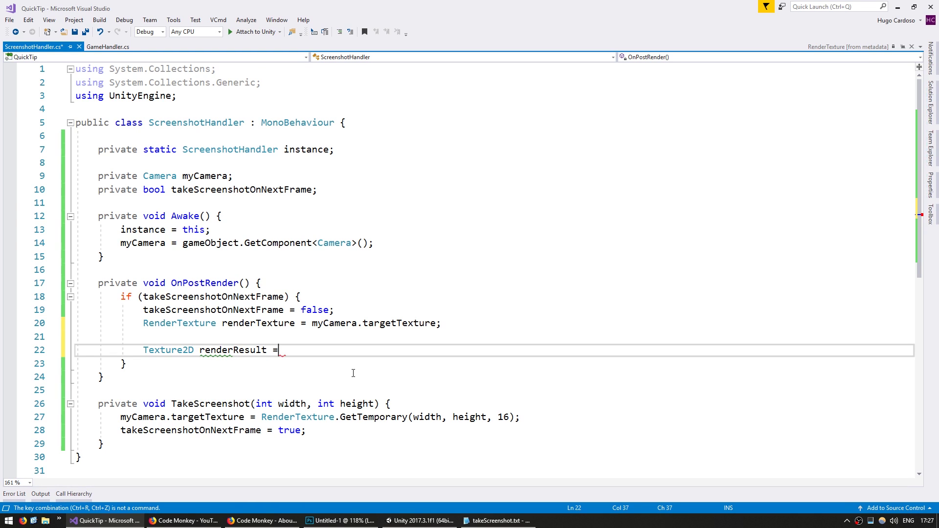
pyautogui.write('new')
pyautogui.press('Tab')
pyautogui.write('();')
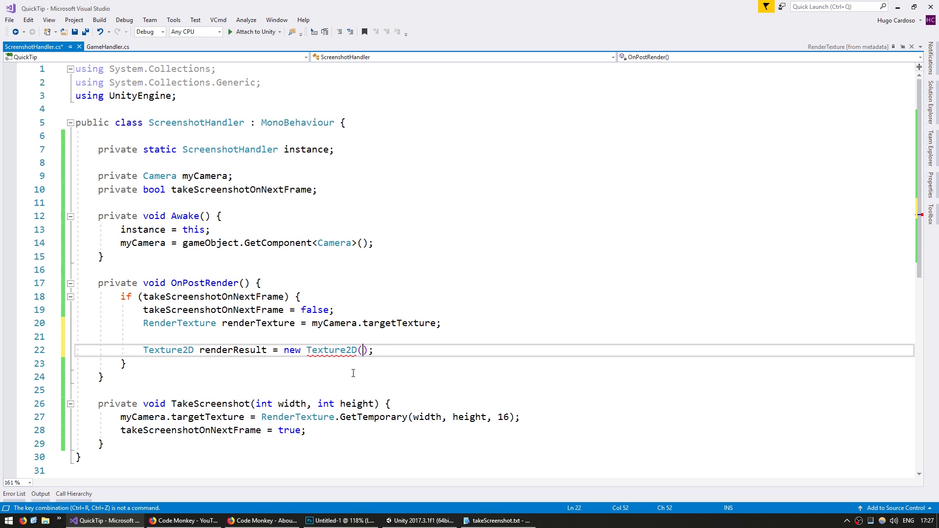
pyautogui.write('render')
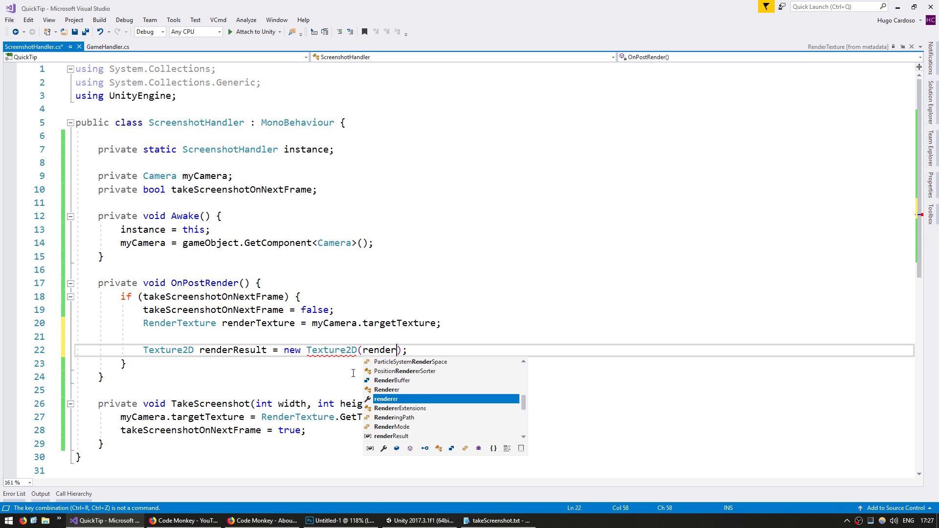
pyautogui.write('Tex.width, ')
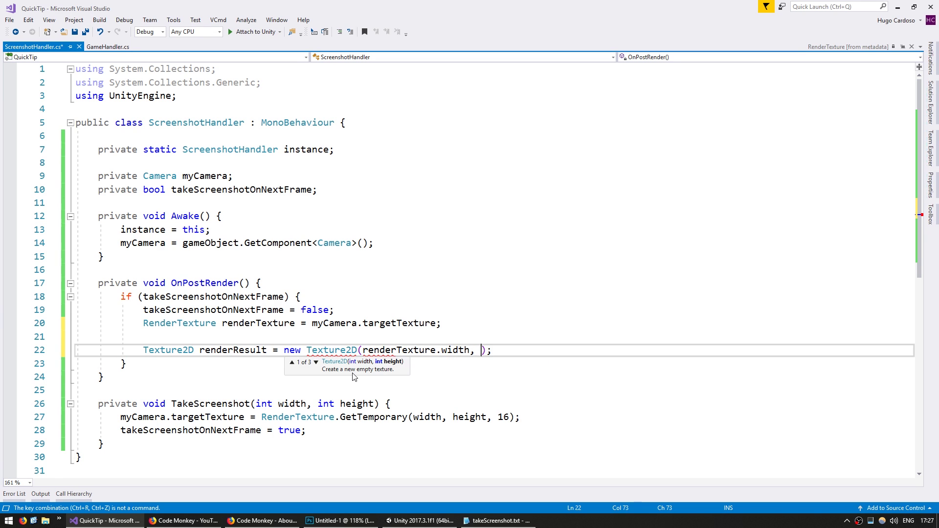
pyautogui.write('renderTexture.')
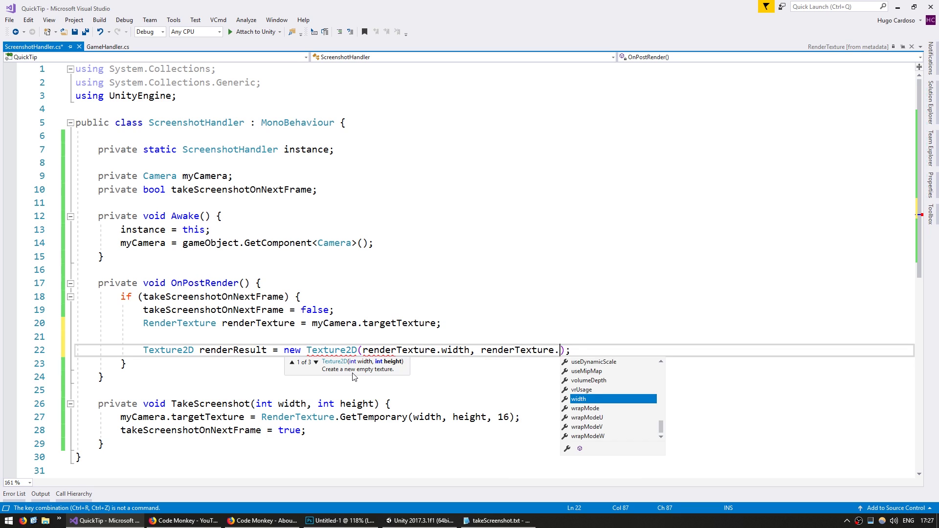
pyautogui.write('height')
pyautogui.press('Down')
pyautogui.write(', ')
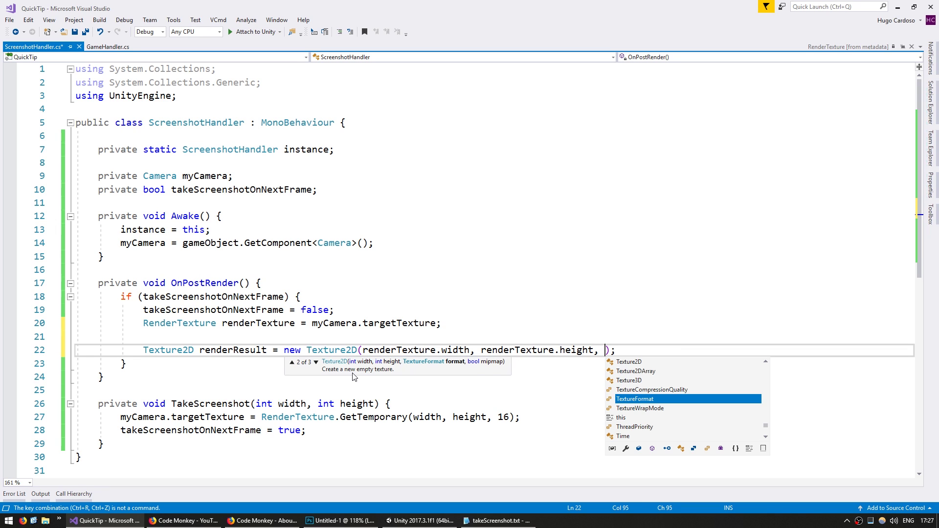
pyautogui.write('TextureFormat.')
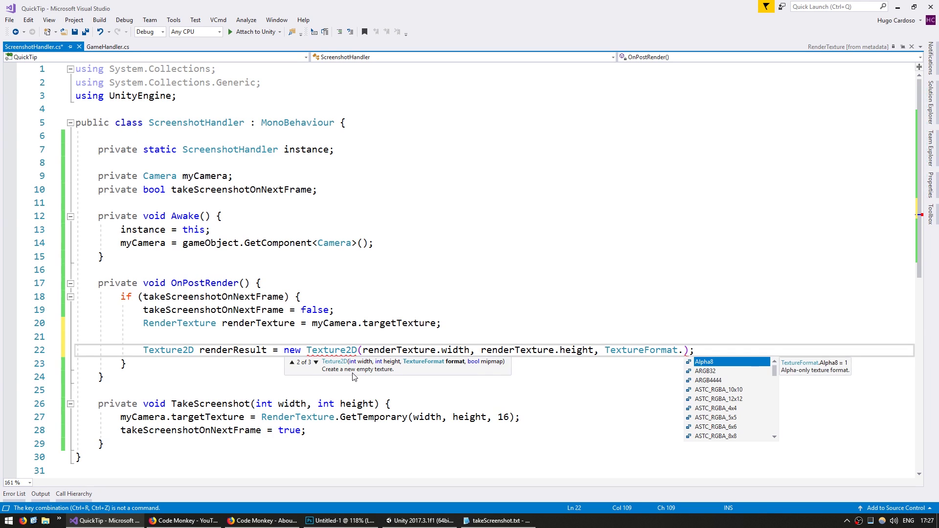
pyautogui.write('AR')
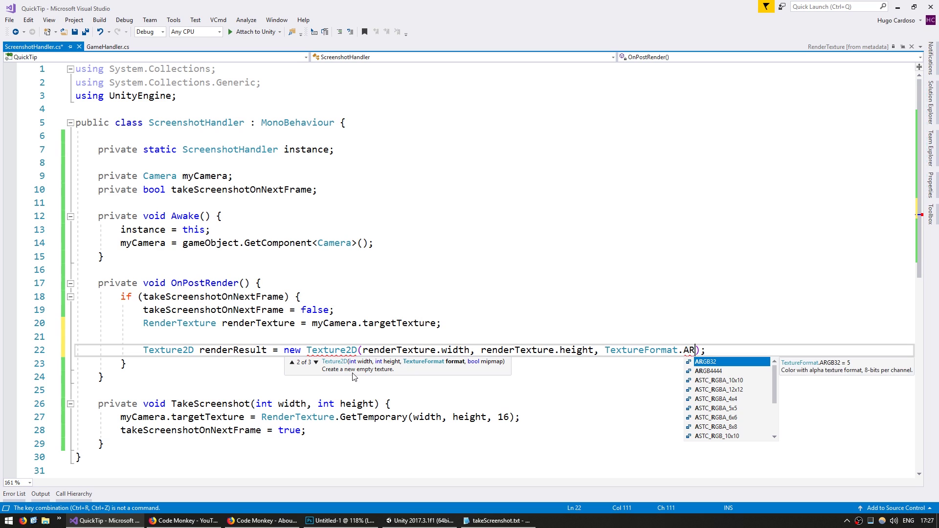
pyautogui.press('Tab')
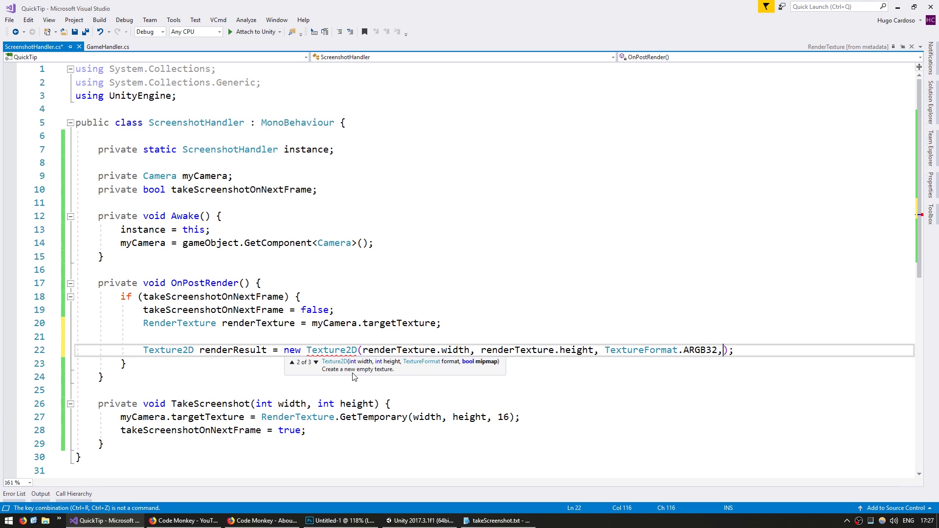
pyautogui.write('false)')
pyautogui.hotkey('ctrl', 's')
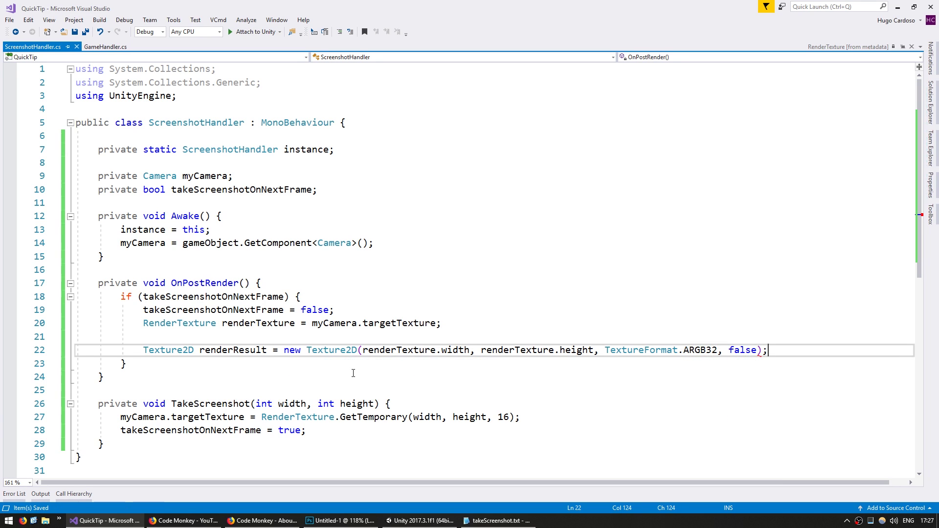
# - Add 'Rect rect = new Rect(0, 0, renderTexture.width, renderTexture.height);' and save
pyautogui.press('Return')
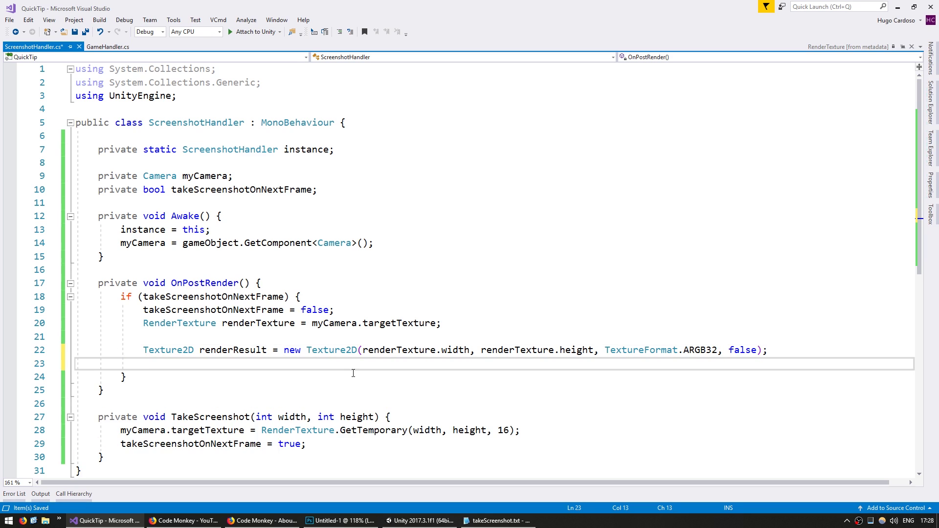
pyautogui.write('Rec')
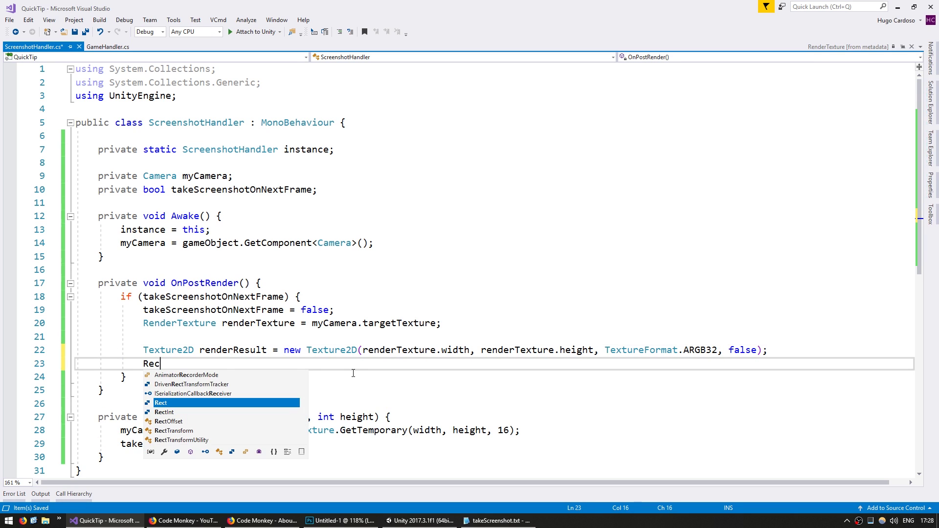
pyautogui.write('t rect = ')
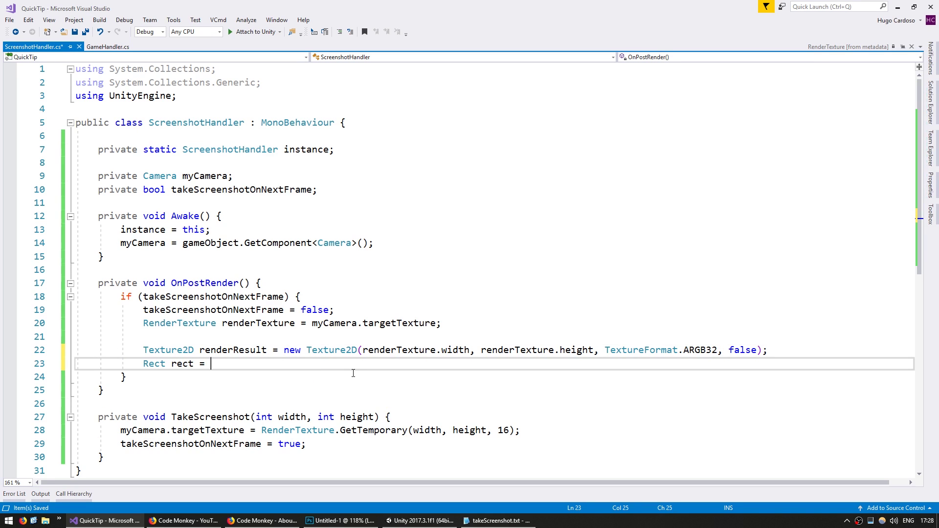
pyautogui.write('new Rect')
pyautogui.write('();')
pyautogui.press('Left')
pyautogui.press('Left')
pyautogui.write(', 0, render')
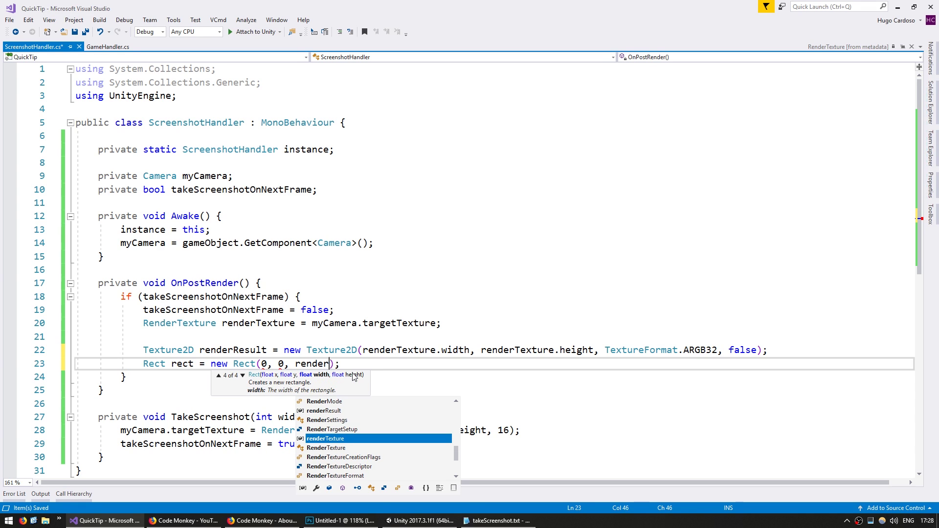
pyautogui.write('Texture.width')
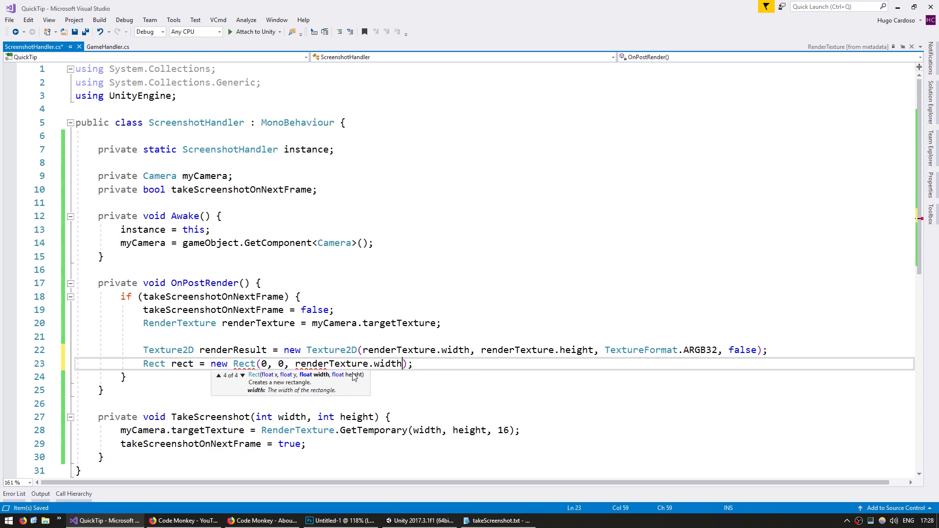
pyautogui.write(', renderTexture')
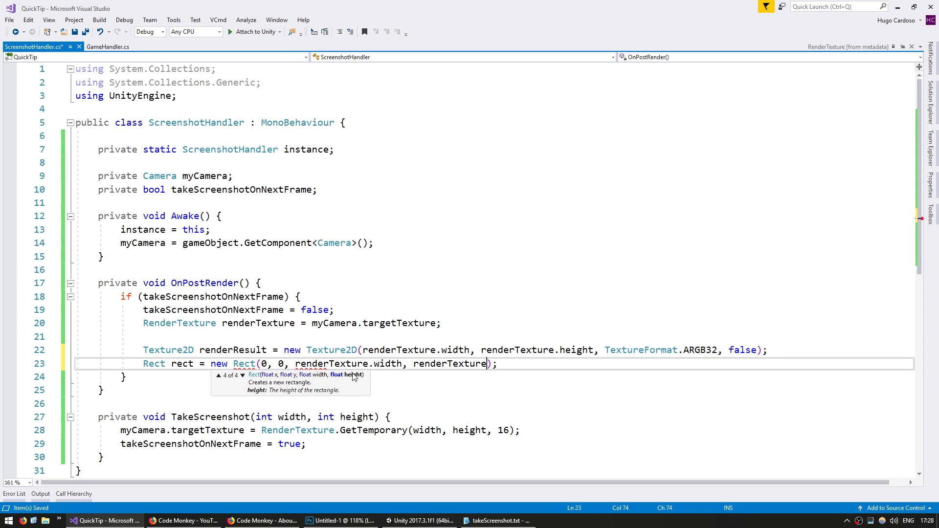
pyautogui.write('.he')
pyautogui.press('Tab')
pyautogui.write(')')
pyautogui.hotkey('ctrl', 's')
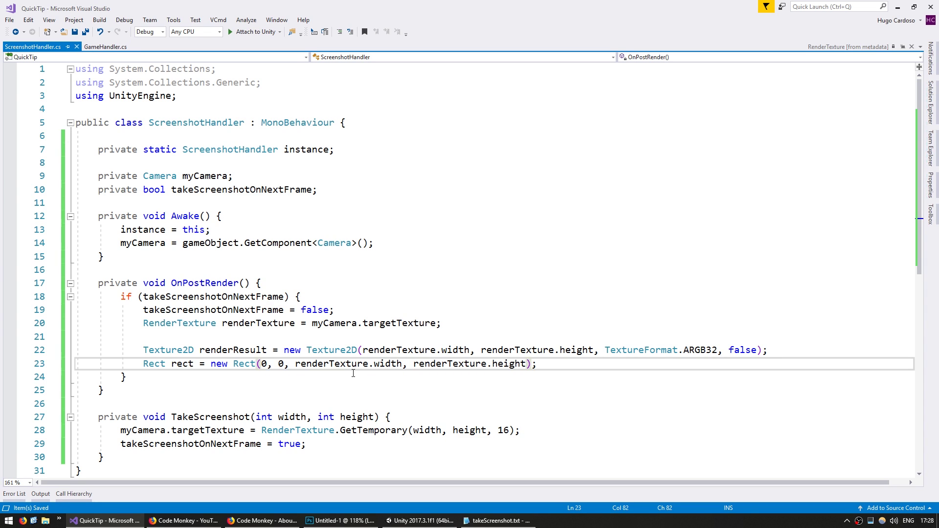
# - Add 'renderResult.ReadPixels(rect, 0, 0);' and save
pyautogui.press('Return')
pyautogui.write('rend')
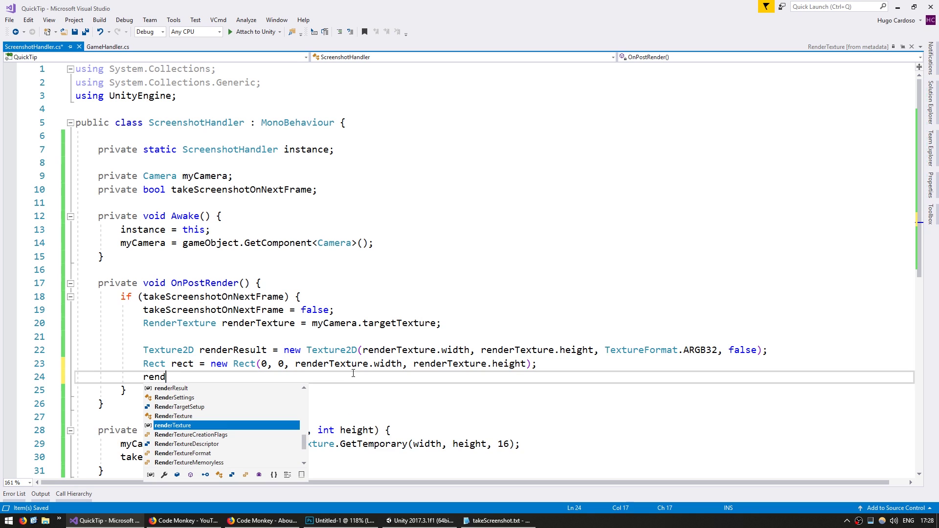
pyautogui.write('erR')
pyautogui.press('Tab')
pyautogui.write('.')
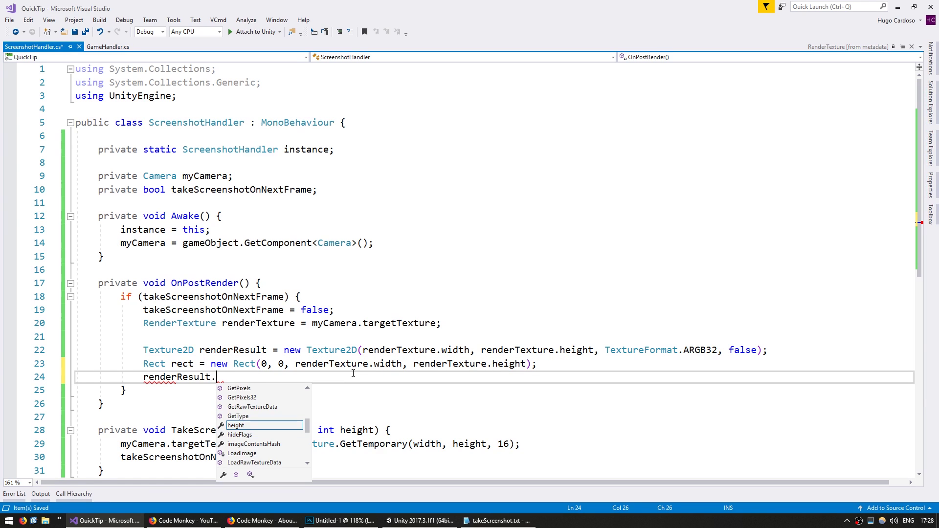
pyautogui.write('Rea')
pyautogui.press('Tab')
pyautogui.write('();')
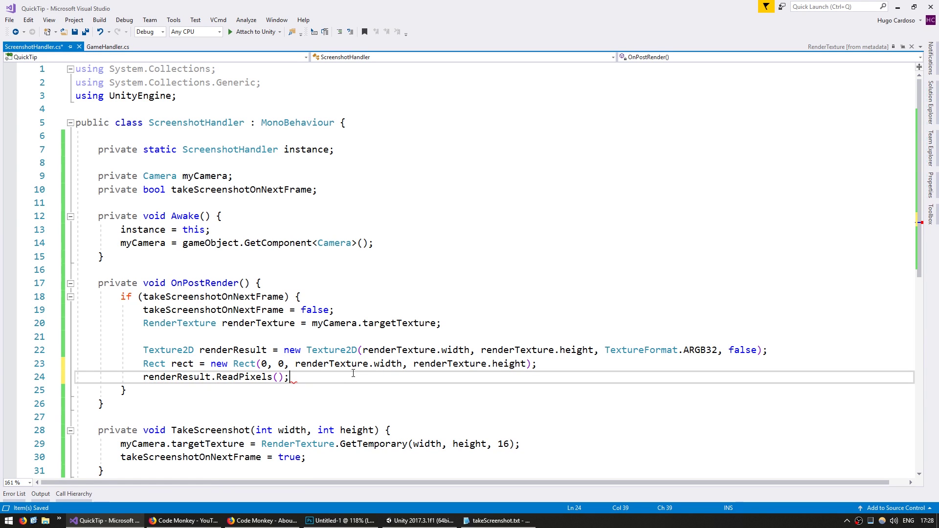
pyautogui.press('Left')
pyautogui.write('rect, 0')
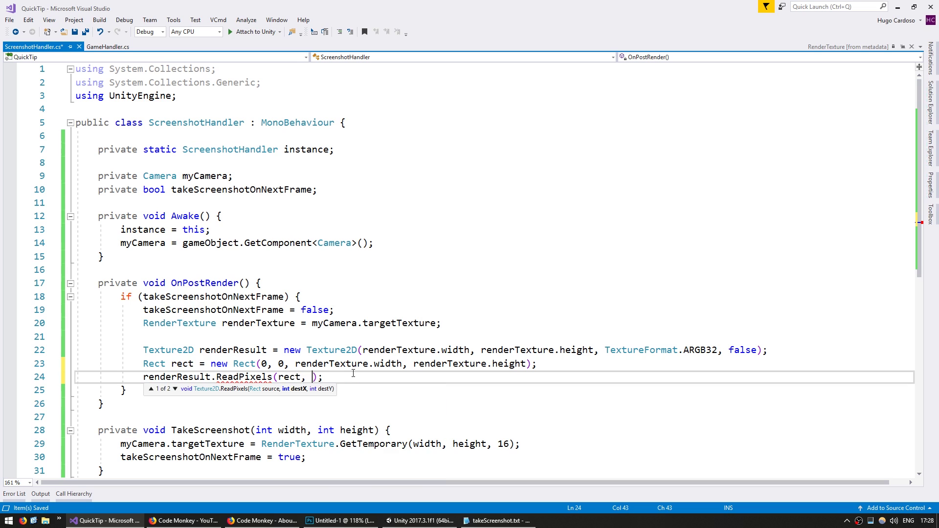
pyautogui.write(', 0')
pyautogui.hotkey('ctrl', 's')
pyautogui.write(')')
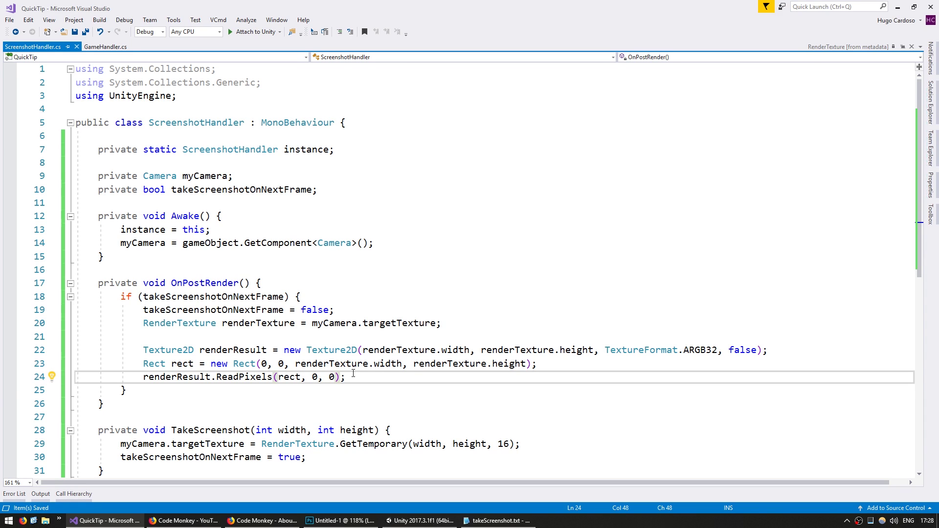
# - Add 'byte[] byteArray = renderResult.EncodeToPNG();'
pyautogui.press('Return')
pyautogui.press('Return')
pyautogui.write('byte[] ')
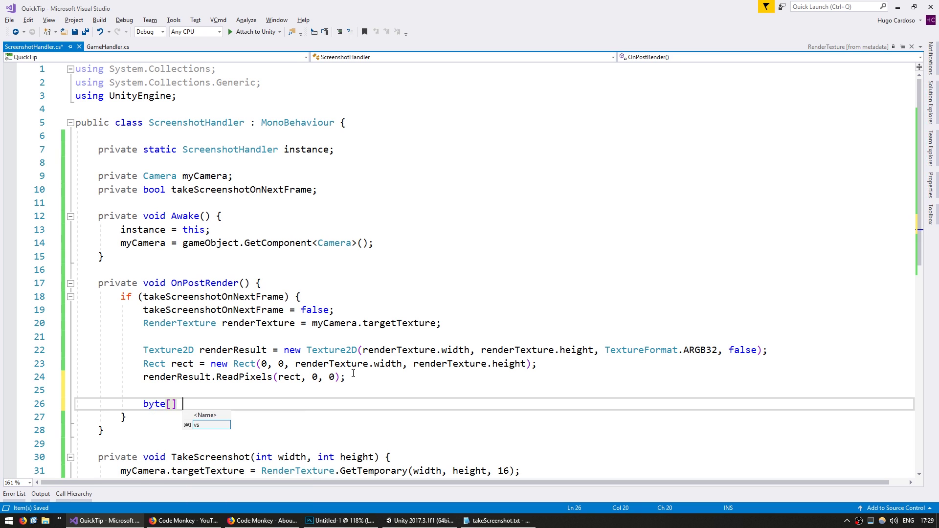
pyautogui.write('b')
pyautogui.write('yteArray = n')
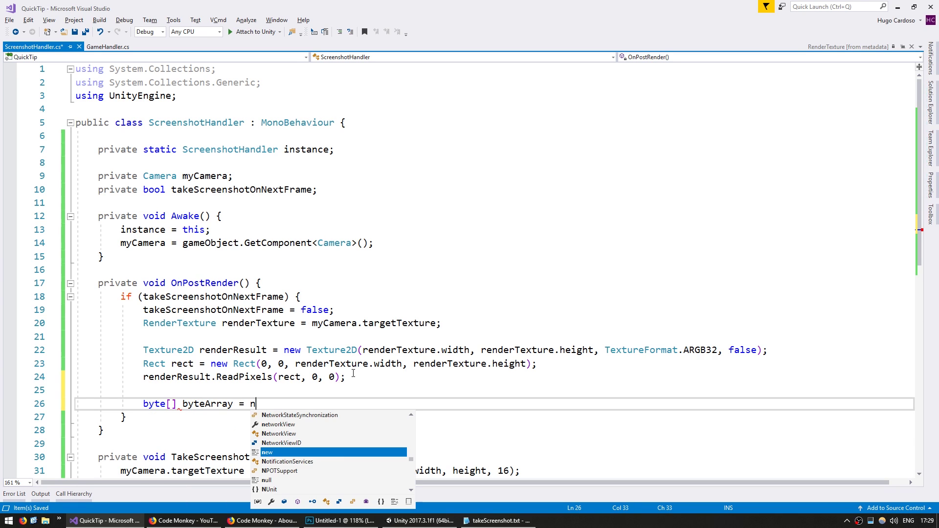
pyautogui.press('BackSpace')
pyautogui.write('render')
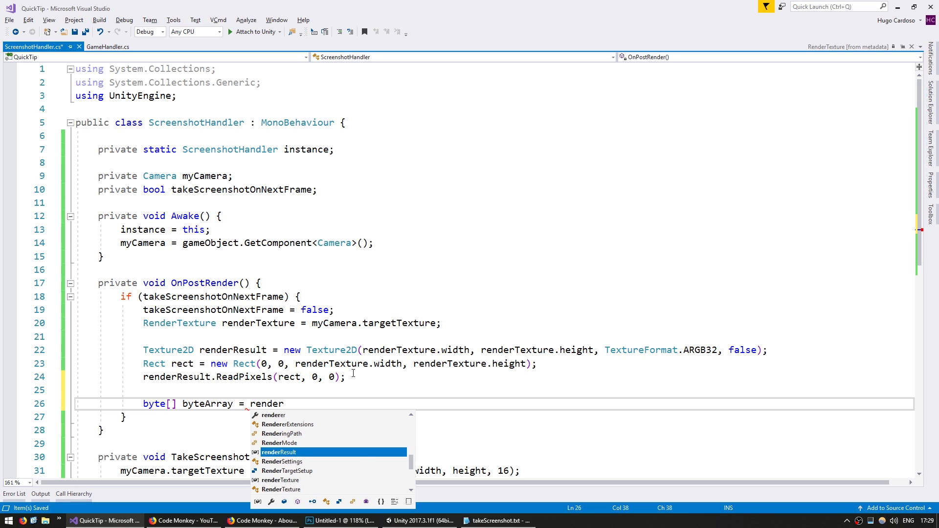
pyautogui.press('Tab')
pyautogui.write('Enco')
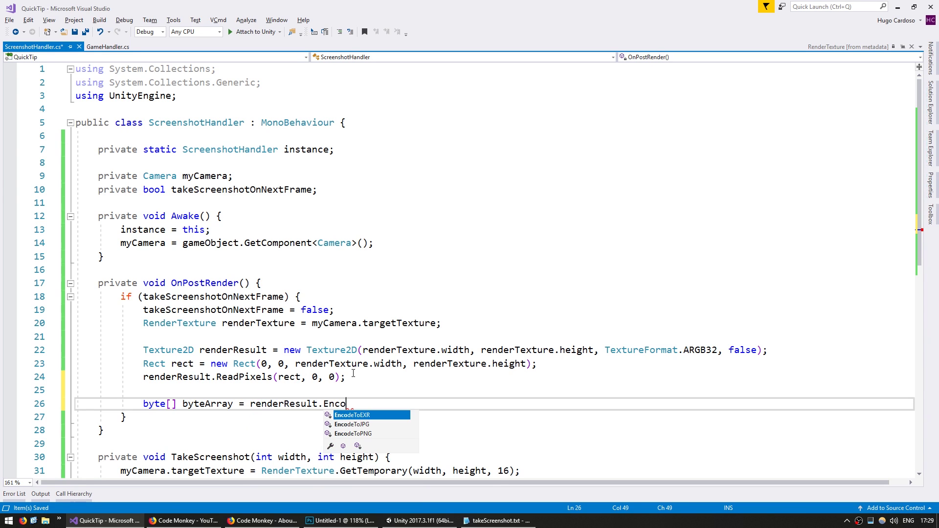
pyautogui.press('Down')
pyautogui.press('Down')
pyautogui.press('Tab')
pyautogui.write('();')
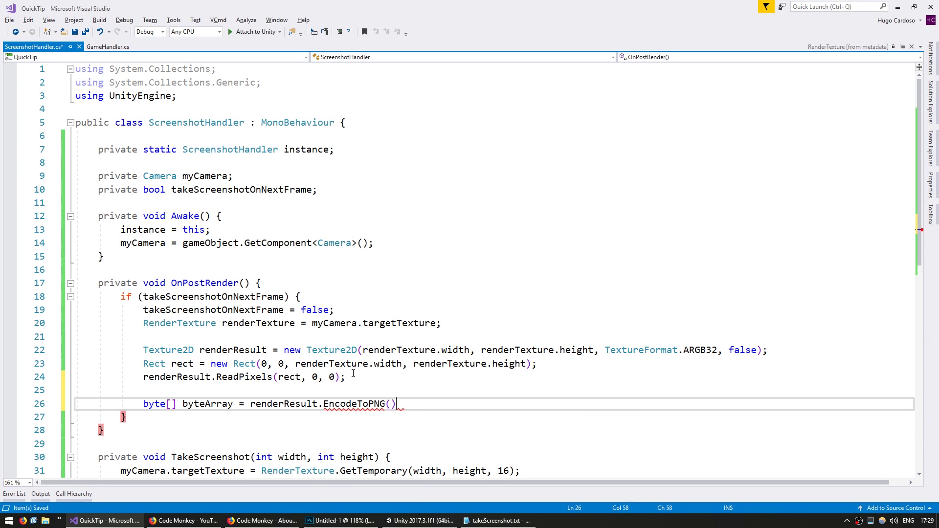
pyautogui.press('Left')
pyautogui.press('End')
# - Begin System.IO.File.WriteAllBytes with byteArray, inserting the Application.dataPath CameraScreenshot.png path
pyautogui.press('Return')
pyautogui.write('System')
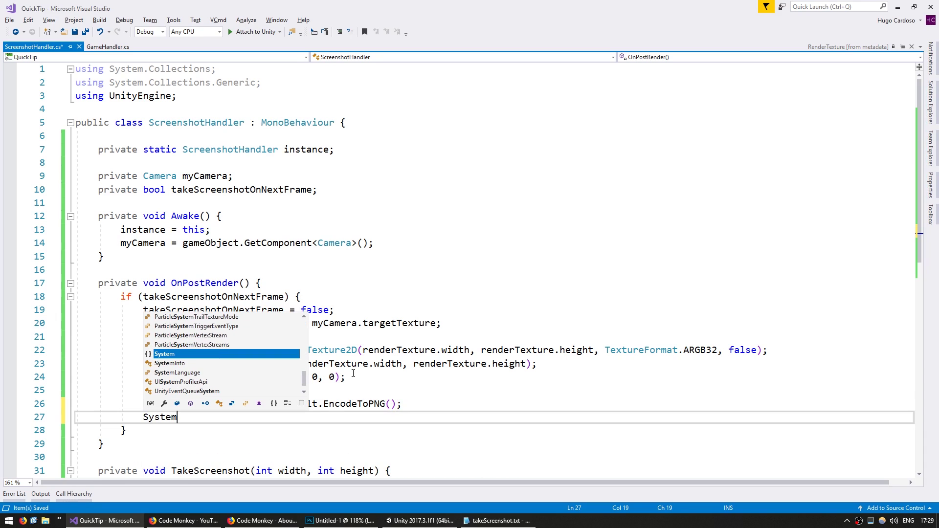
pyautogui.write('.IO.Fil')
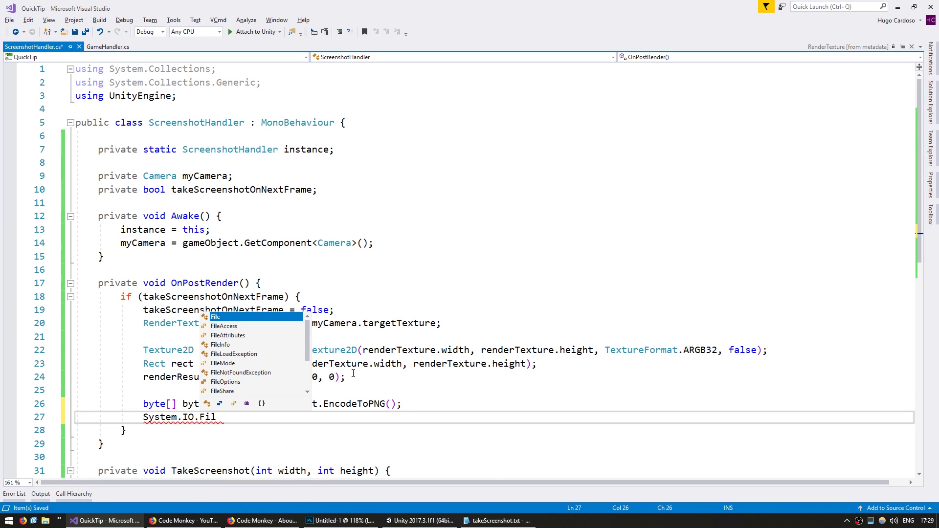
pyautogui.write('e.Write')
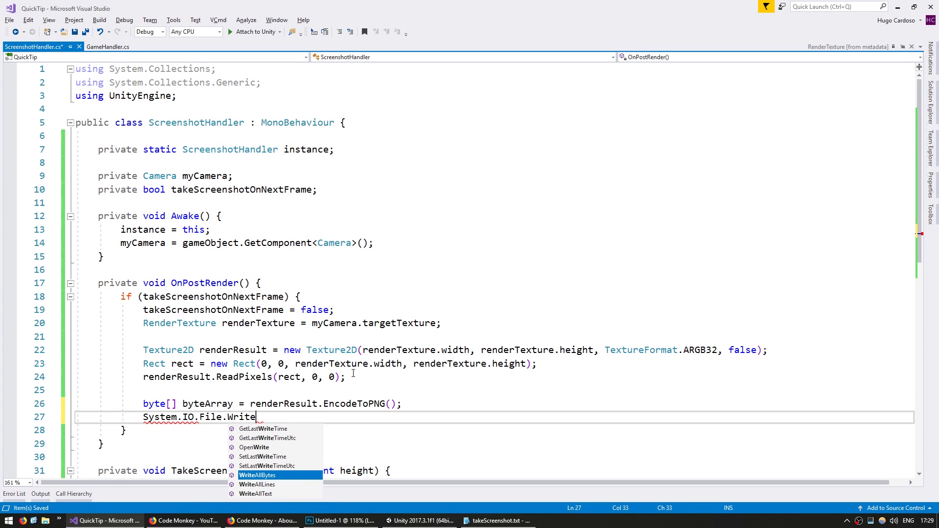
pyautogui.press('Tab')
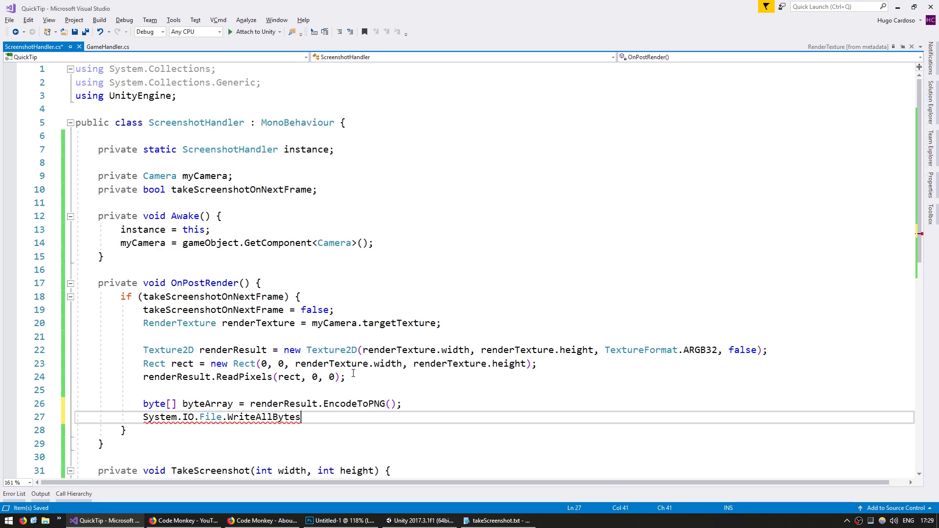
pyautogui.press('Left')
pyautogui.write('byte')
pyautogui.press('Tab')
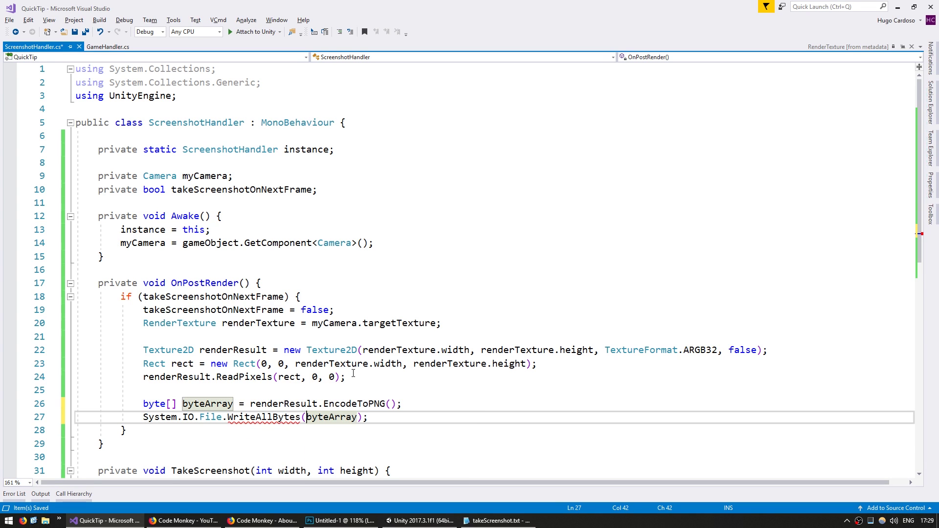
pyautogui.write('Application.')
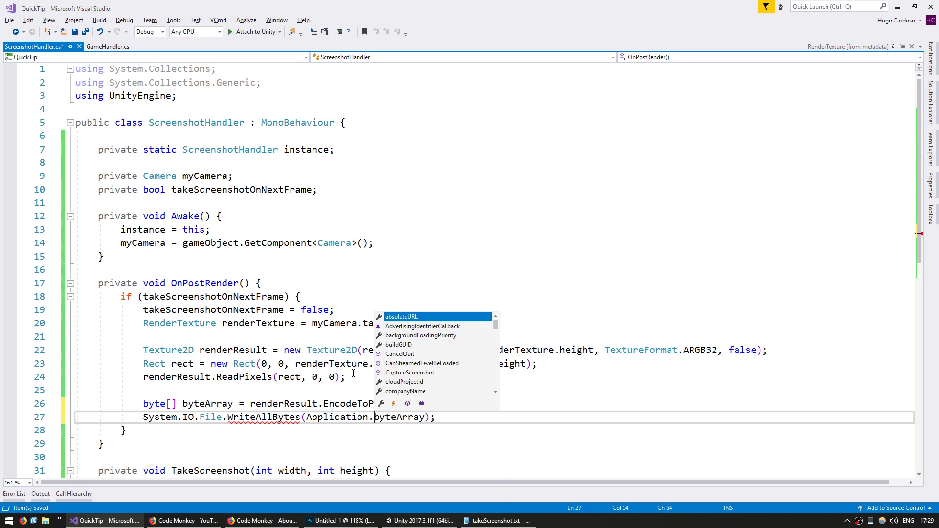
pyautogui.write('dataPath + "/CameraScreenshot.png",')
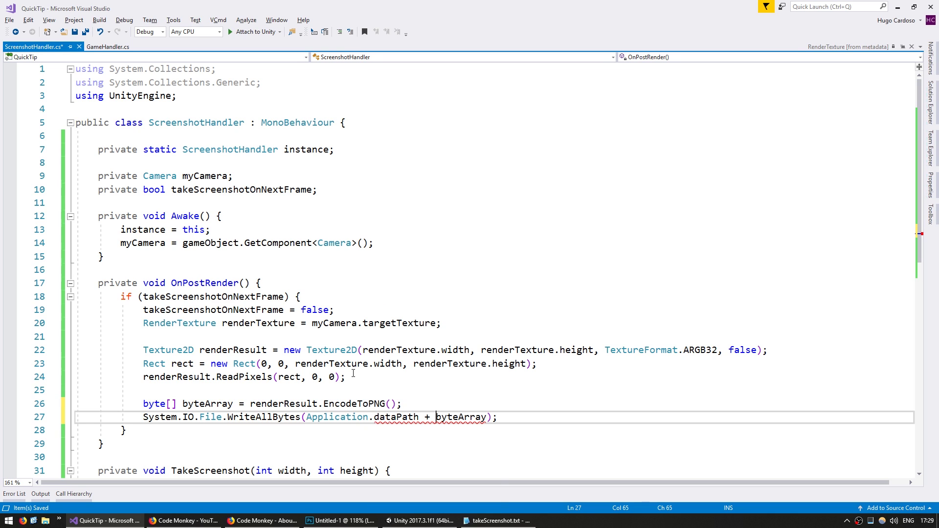
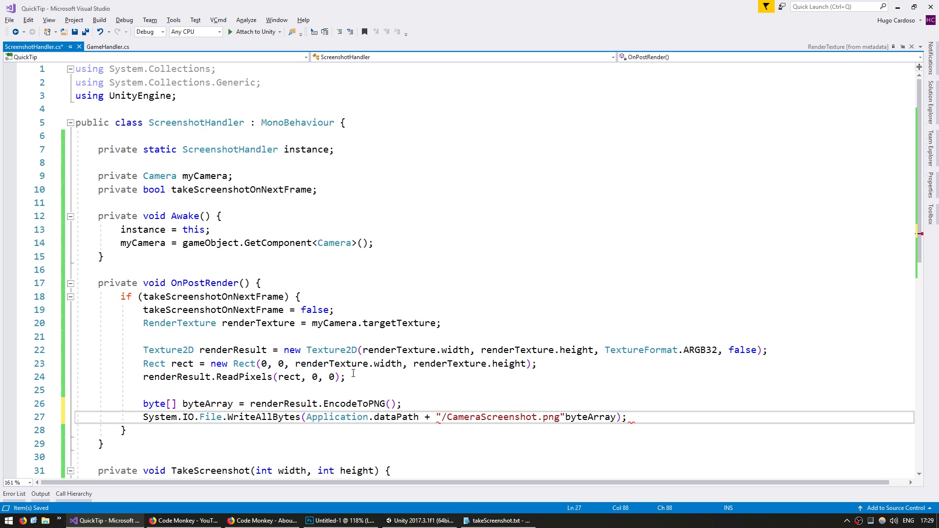
pyautogui.write(',')
# - After the file write, add Debug.Log("Saved CameraScreenshot.png") and a blank line
pyautogui.press('End')
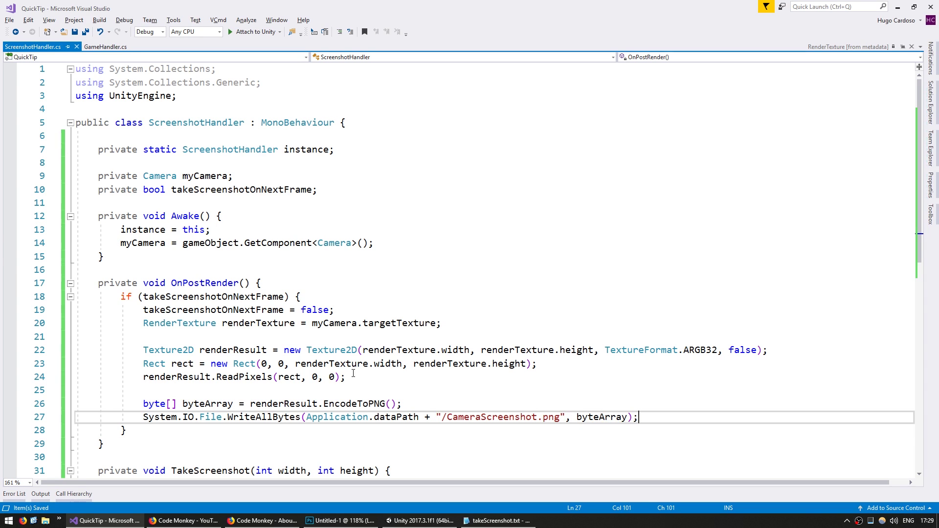
pyautogui.press('Return')
pyautogui.write('Debug.Log')
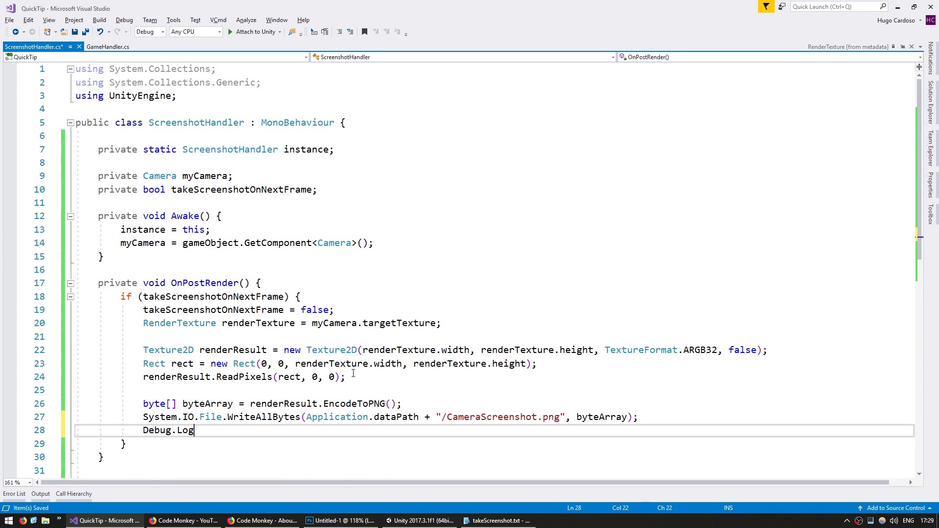
pyautogui.write('();')
pyautogui.press('Left')
pyautogui.press('Left')
pyautogui.write('"S')
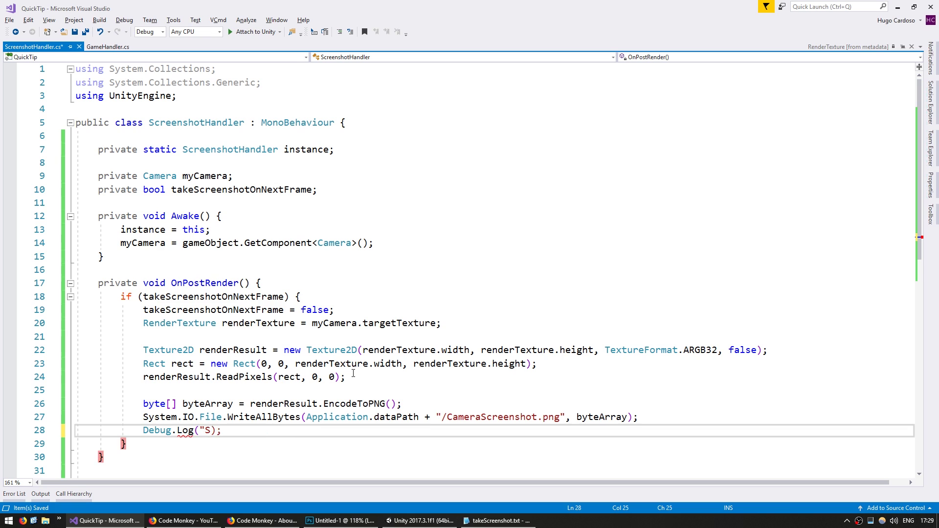
pyautogui.write('aved Camera')
pyautogui.write('Screenshot.pn')
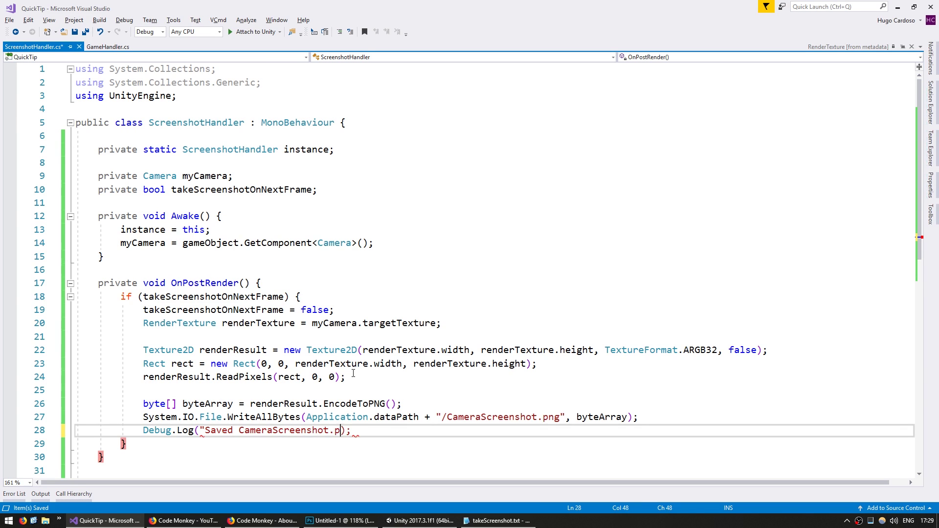
pyautogui.write('g')
pyautogui.press('End')
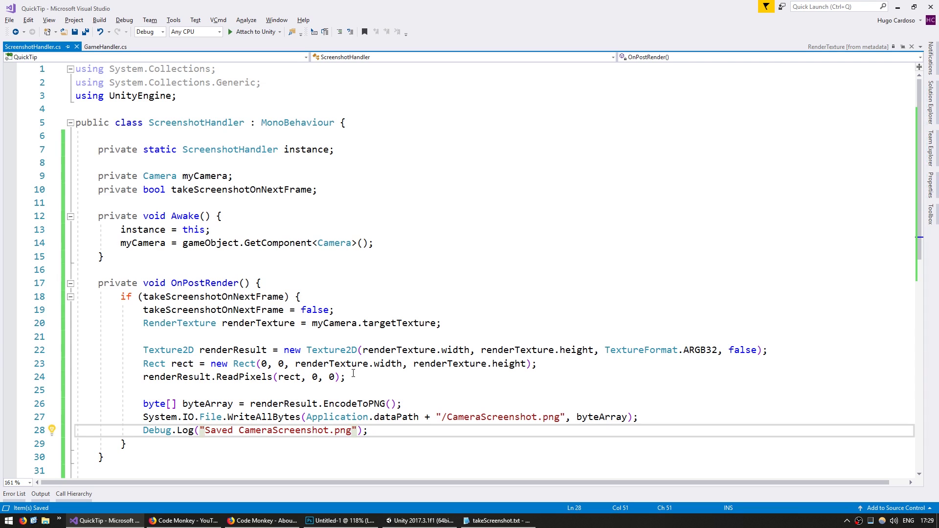
pyautogui.press('Return')
pyautogui.press('Return')
pyautogui.write('Render')
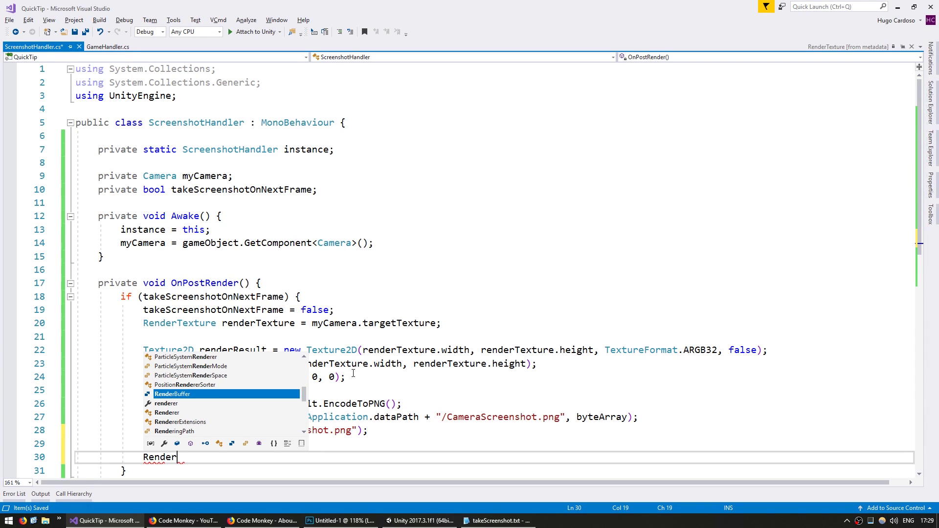
pyautogui.write('Texture.')
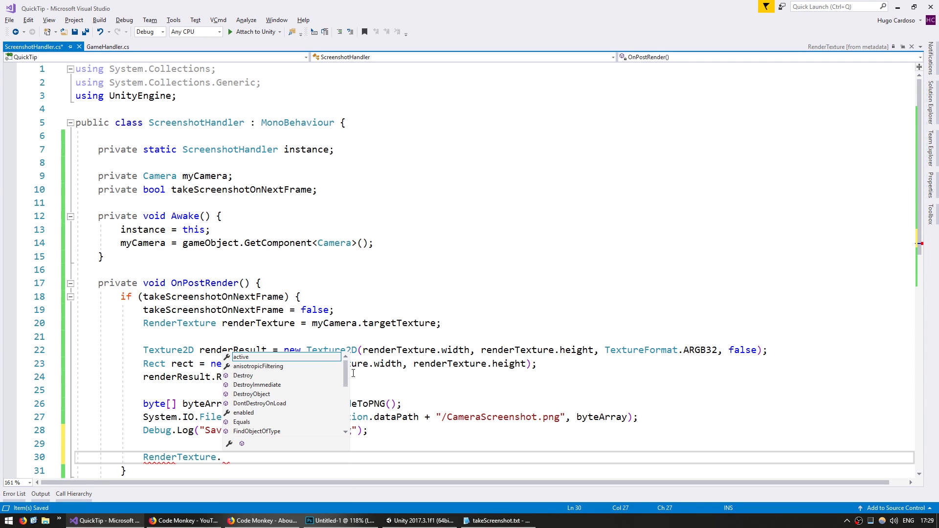
pyautogui.write('Rele')
# - Add RenderTexture.ReleaseTemporary(renderTexture) and myCamera.targetTexture = null, then save the script
pyautogui.press('Tab')
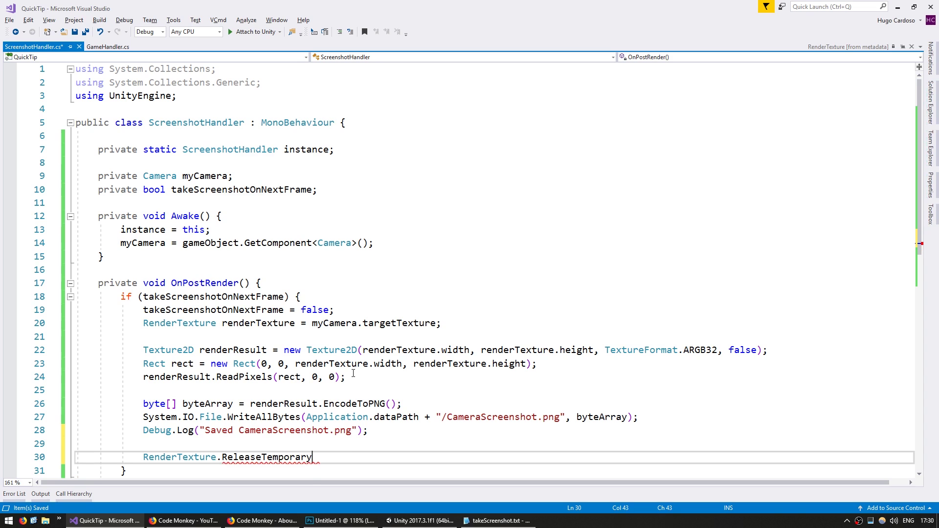
pyautogui.write('(renderT')
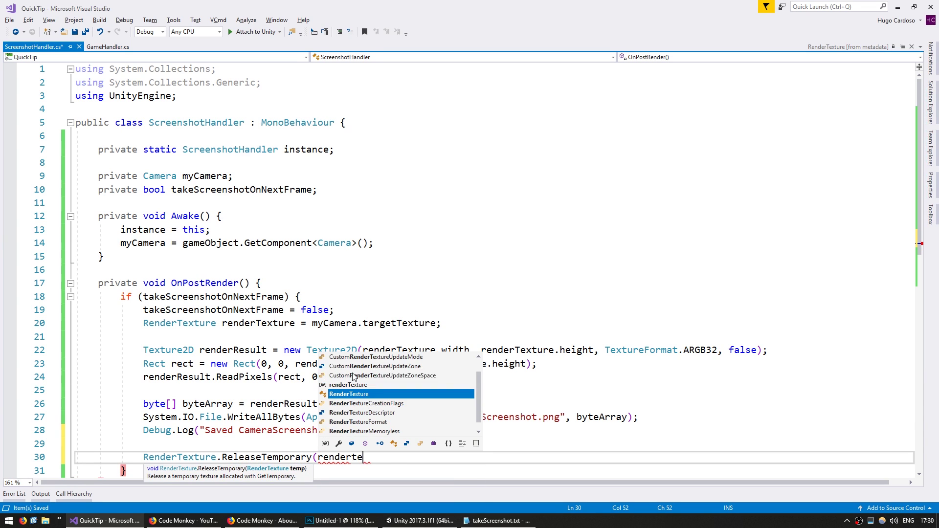
pyautogui.press('Tab')
pyautogui.write(');')
pyautogui.hotkey('ctrl', 'Left')
pyautogui.press('Delete')
pyautogui.write('r')
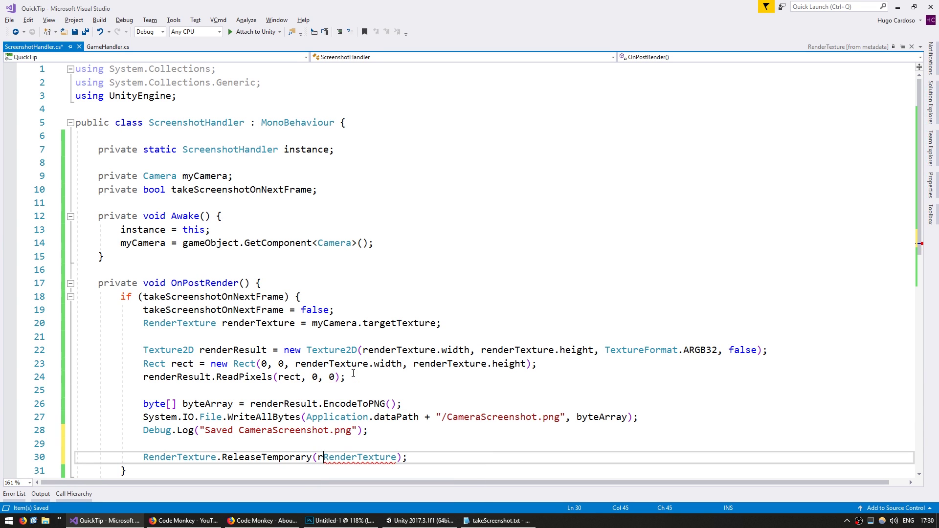
pyautogui.press('End')
pyautogui.press('Return')
pyautogui.write('myCa')
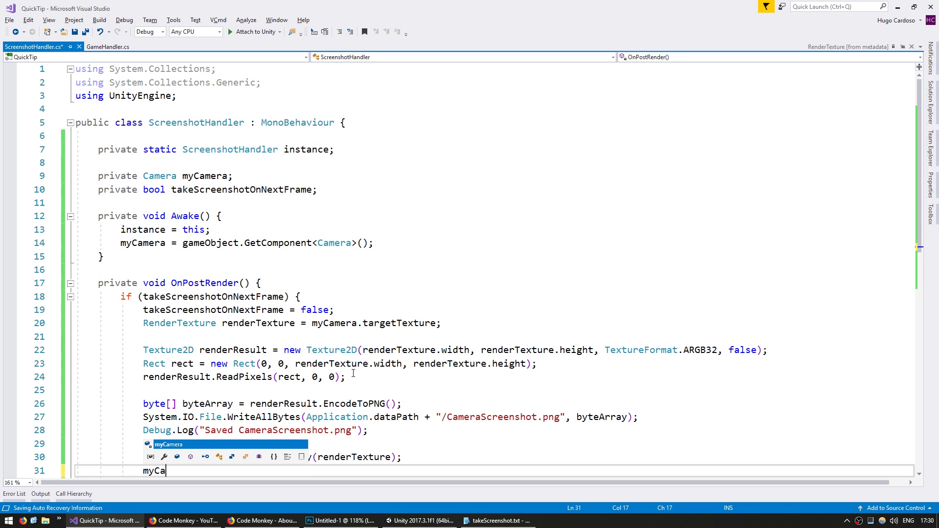
pyautogui.write('mera.targ')
pyautogui.press('Down')
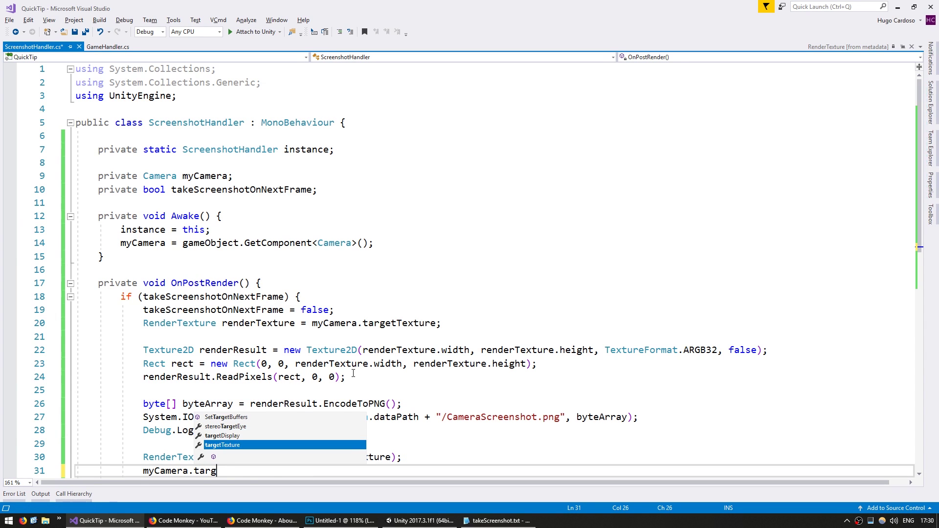
pyautogui.write('= null;')
pyautogui.hotkey('ctrl', 's')
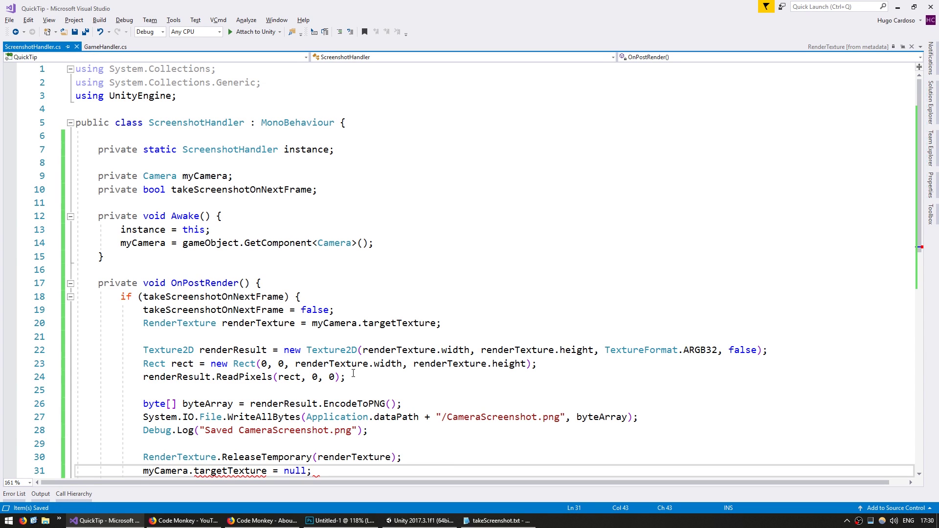
pyautogui.scroll(-3, 356, 374)
pyautogui.moveTo(159, 176); pyautogui.dragTo(268, 176)
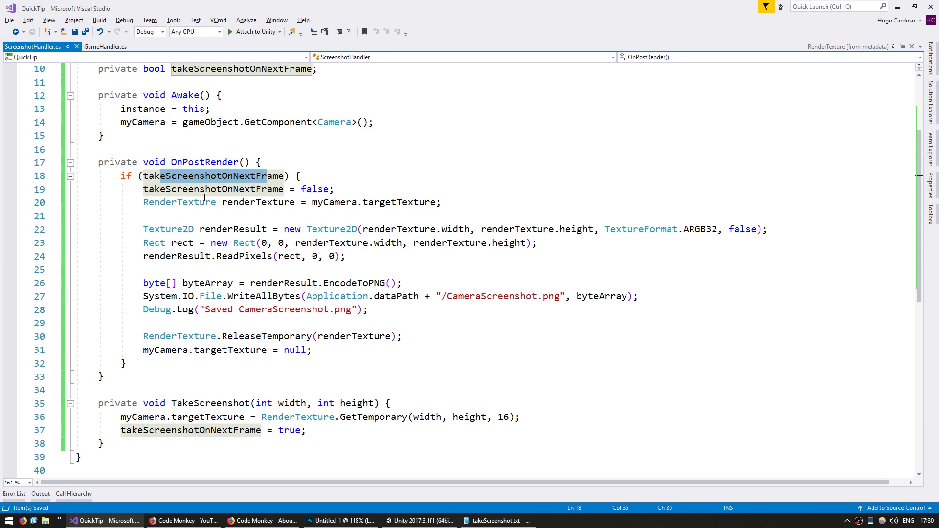
# - Review the flag reset, temporary texture assignment, ARGB32 renderResult texture and full-size rect
pyautogui.moveTo(160, 189); pyautogui.dragTo(261, 189)
pyautogui.click(272, 202)
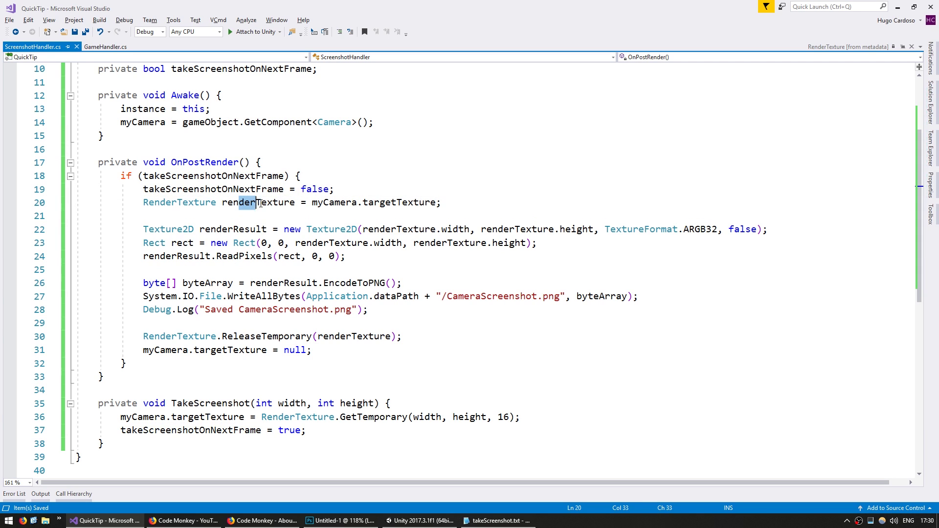
pyautogui.moveTo(194, 416); pyautogui.dragTo(380, 416)
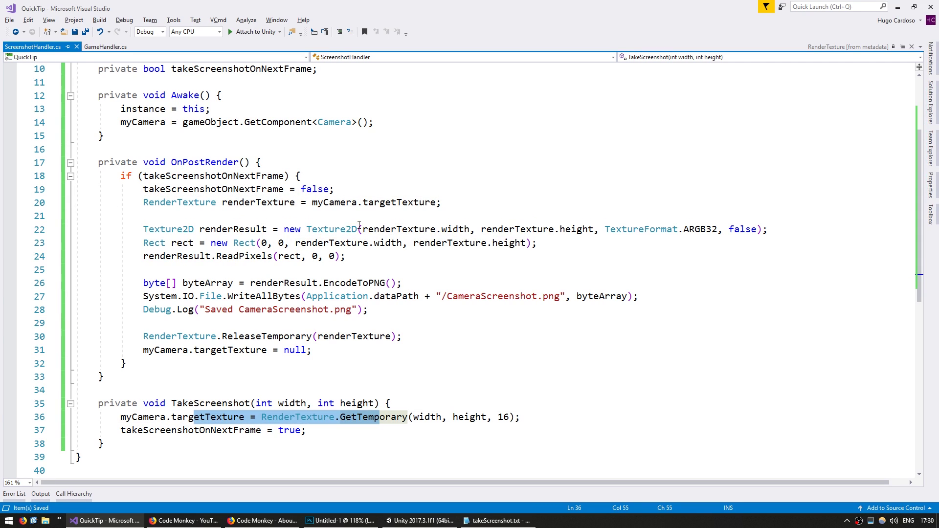
pyautogui.click(246, 230)
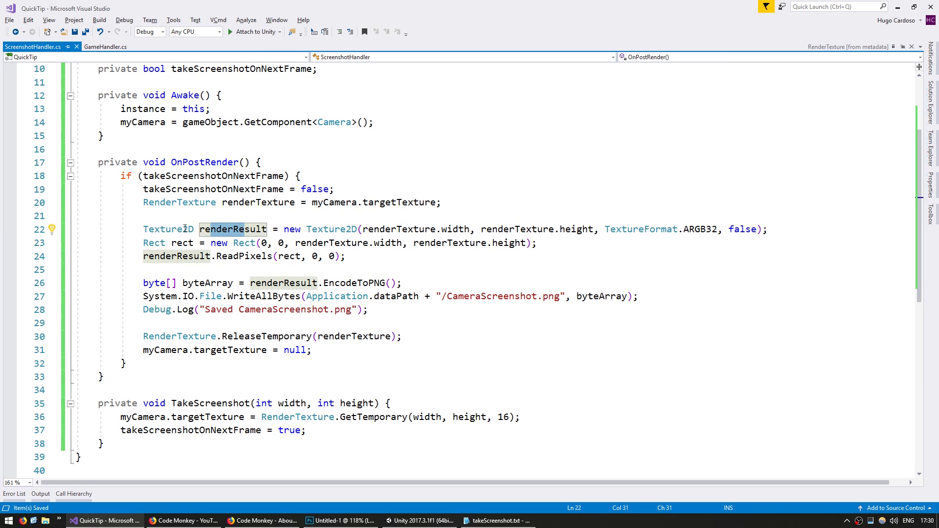
pyautogui.moveTo(385, 230); pyautogui.dragTo(577, 230)
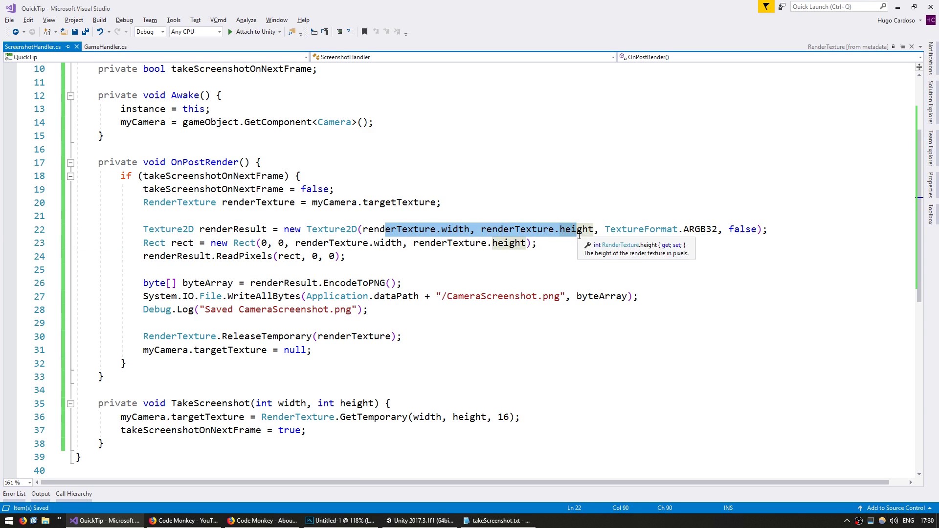
pyautogui.moveTo(684, 230); pyautogui.dragTo(719, 229)
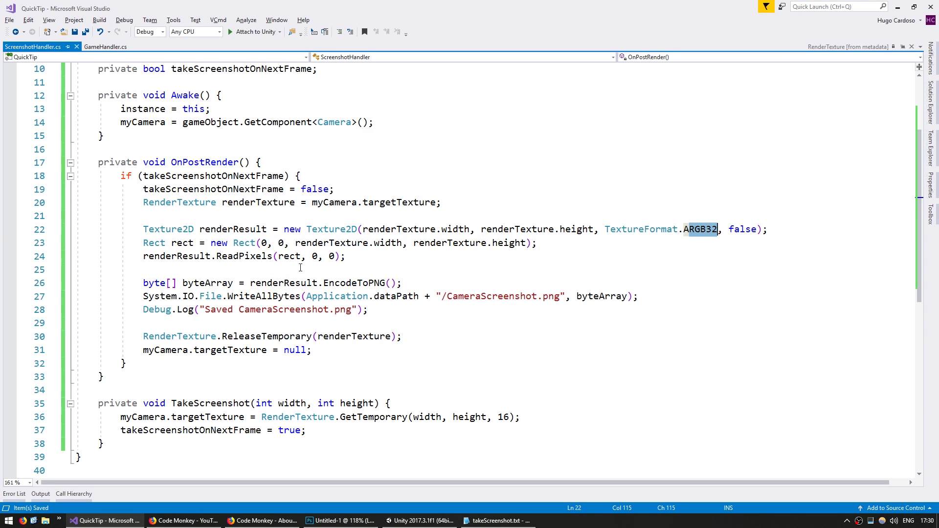
pyautogui.moveTo(173, 243); pyautogui.dragTo(510, 244)
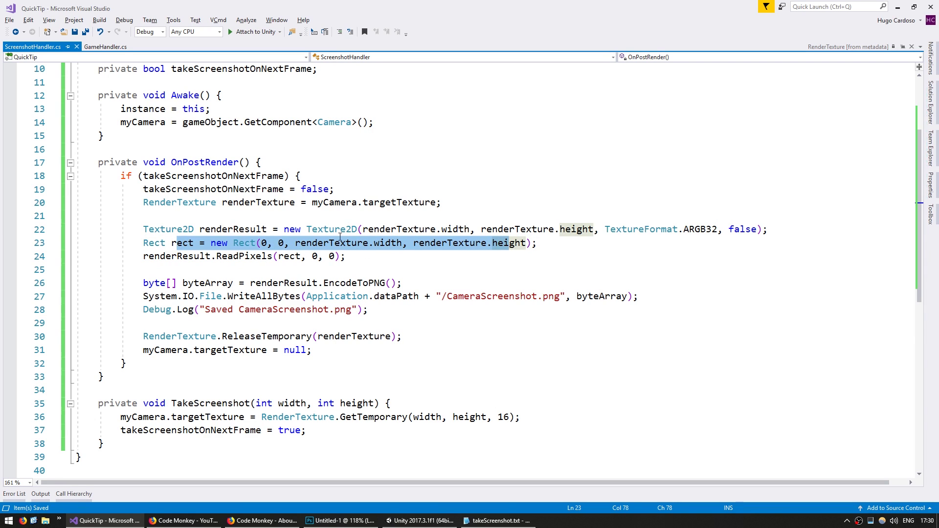
# - Review ReadPixels, EncodeToPNG, the CameraScreenshot.png path and cleanup lines, ending below TakeScreenshot
pyautogui.moveTo(215, 256); pyautogui.dragTo(261, 256)
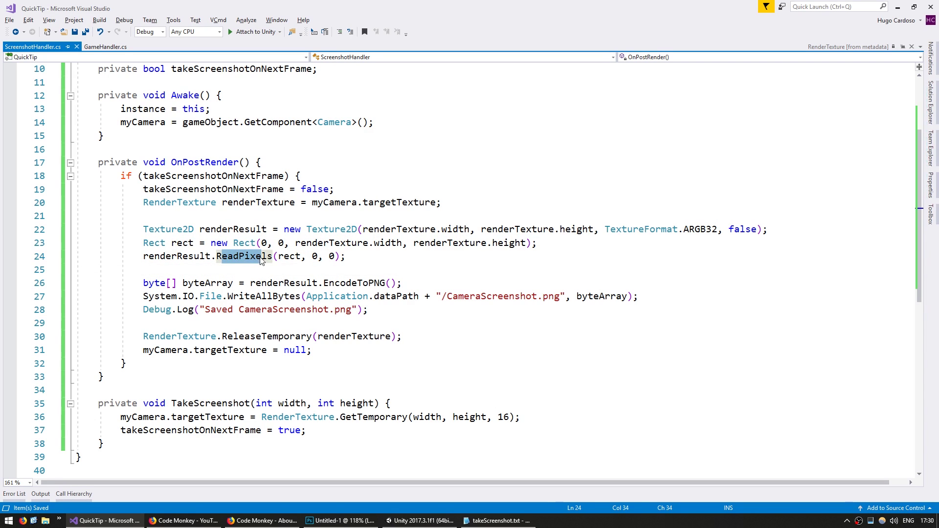
pyautogui.moveTo(170, 242); pyautogui.dragTo(194, 243)
pyautogui.moveTo(267, 229); pyautogui.dragTo(227, 231)
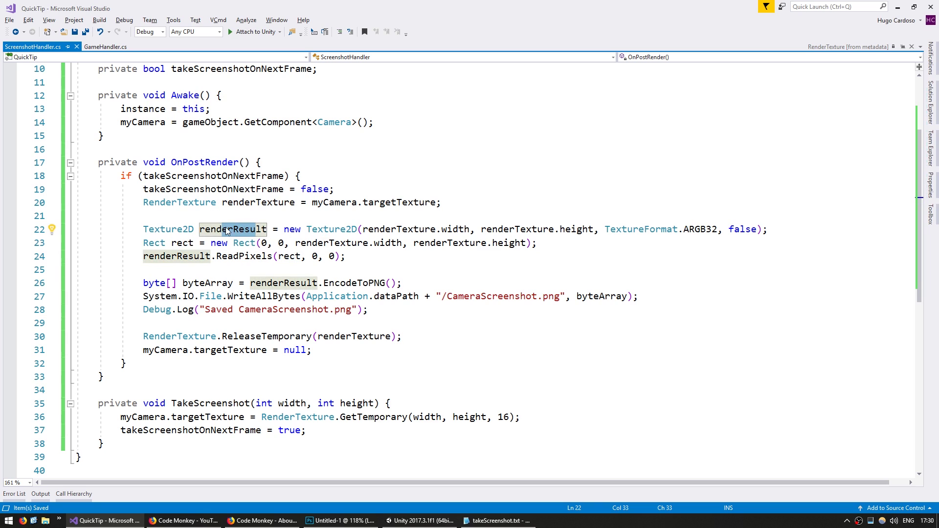
pyautogui.click(263, 282)
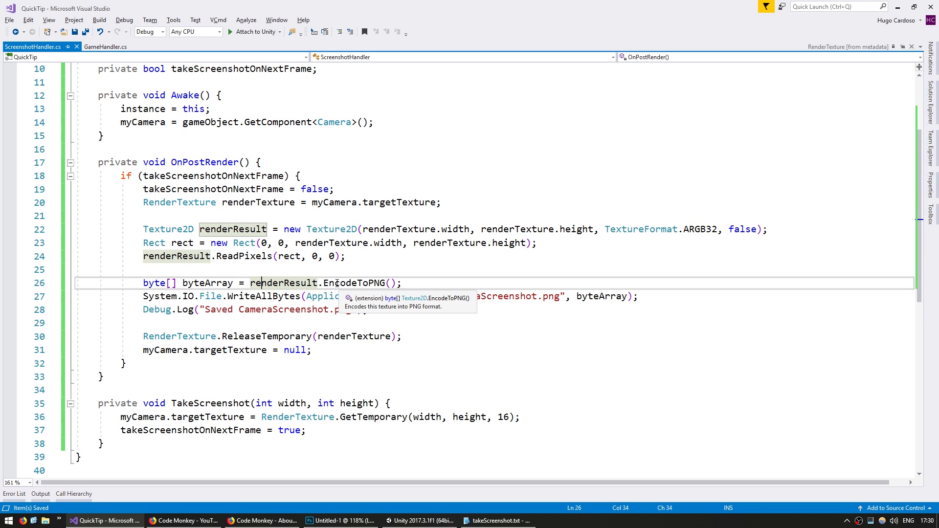
pyautogui.moveTo(324, 282); pyautogui.dragTo(370, 283)
pyautogui.moveTo(194, 282); pyautogui.dragTo(216, 282)
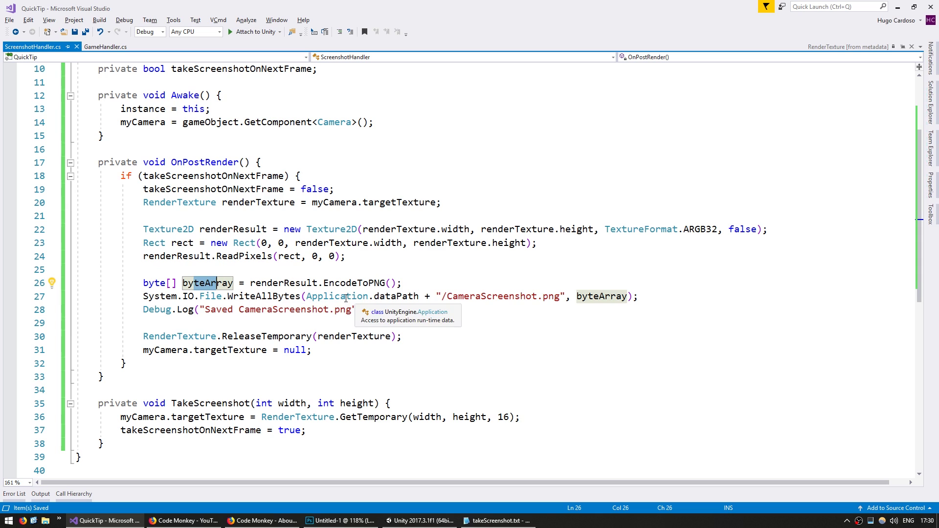
pyautogui.moveTo(346, 296)
pyautogui.mouseDown()
pyautogui.moveTo(509, 301)
pyautogui.moveTo(493, 299)
pyautogui.mouseUp()
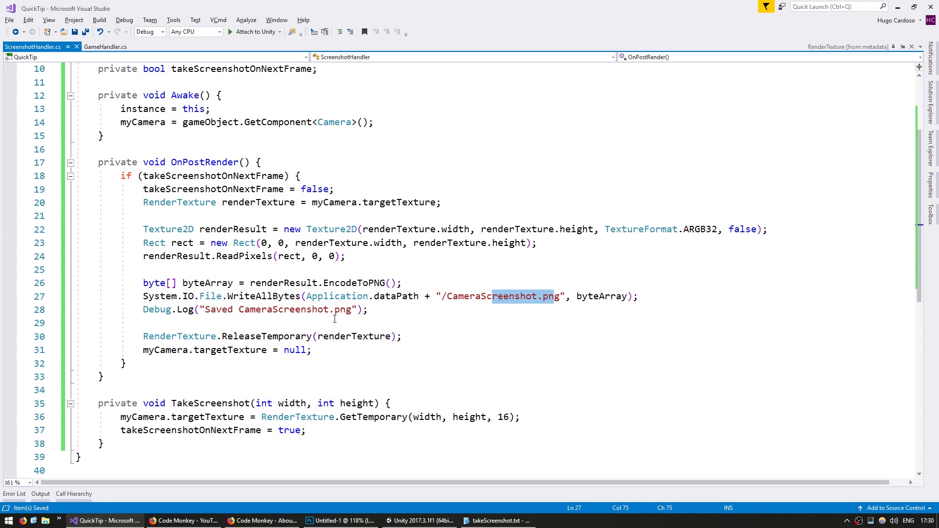
pyautogui.moveTo(143, 336); pyautogui.dragTo(347, 336)
pyautogui.moveTo(171, 350); pyautogui.dragTo(285, 350)
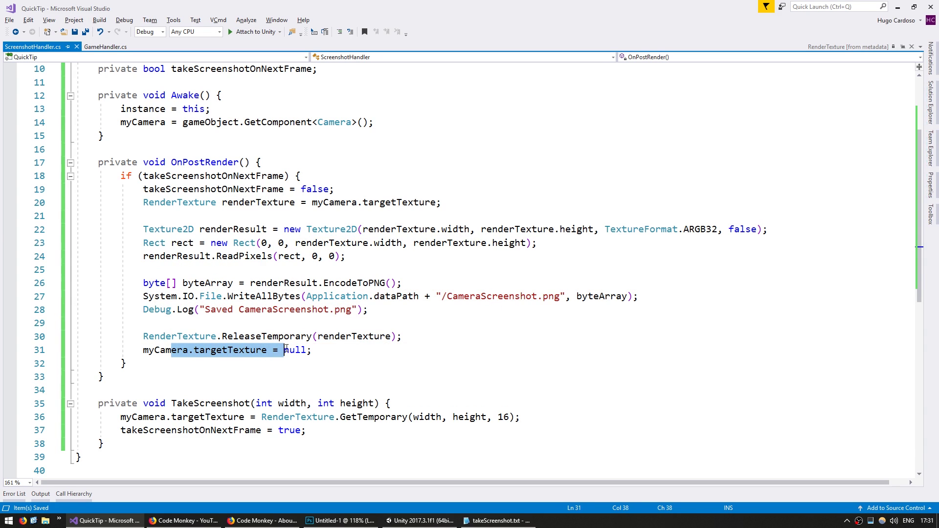
pyautogui.click(149, 445)
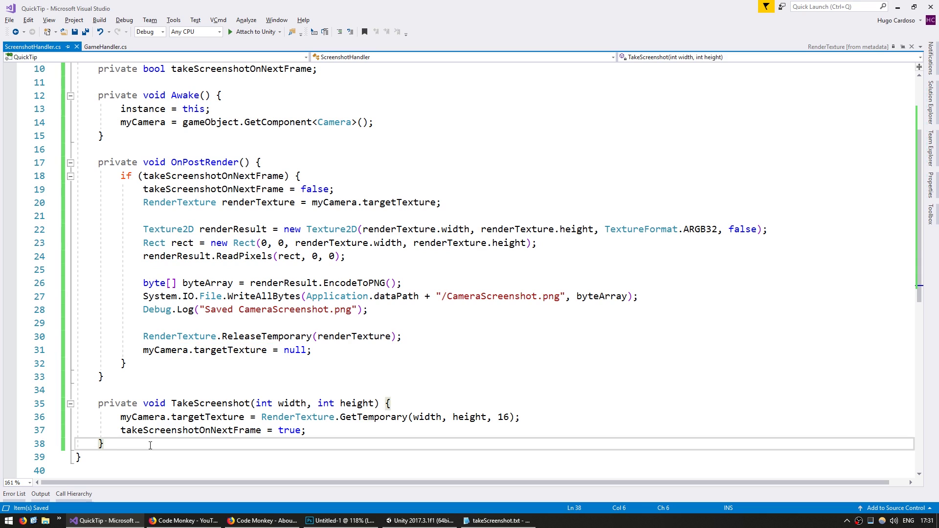
# - Declare public static void TakeScreenshot_Static(int width, int height) with corrected capitalisation
pyautogui.press('Return')
pyautogui.press('Return')
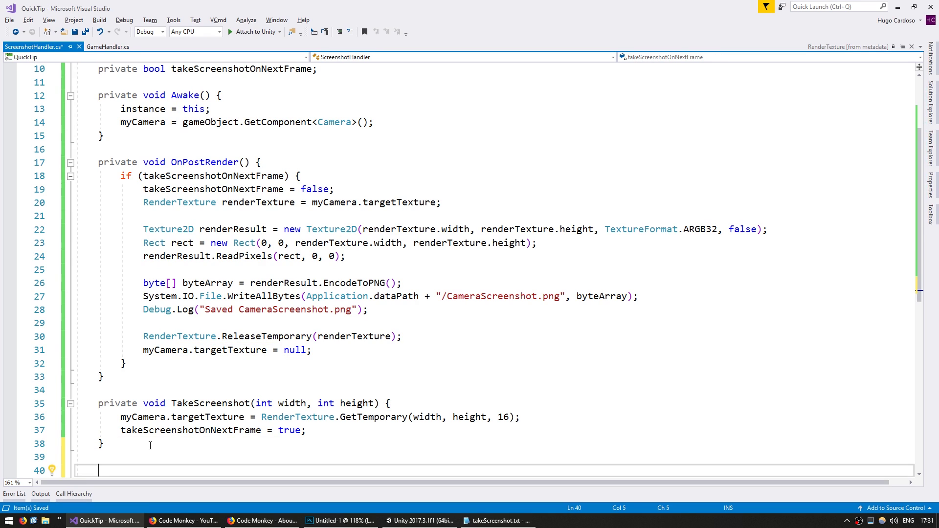
pyautogui.write('public s')
pyautogui.write('tatic void TakeSCre')
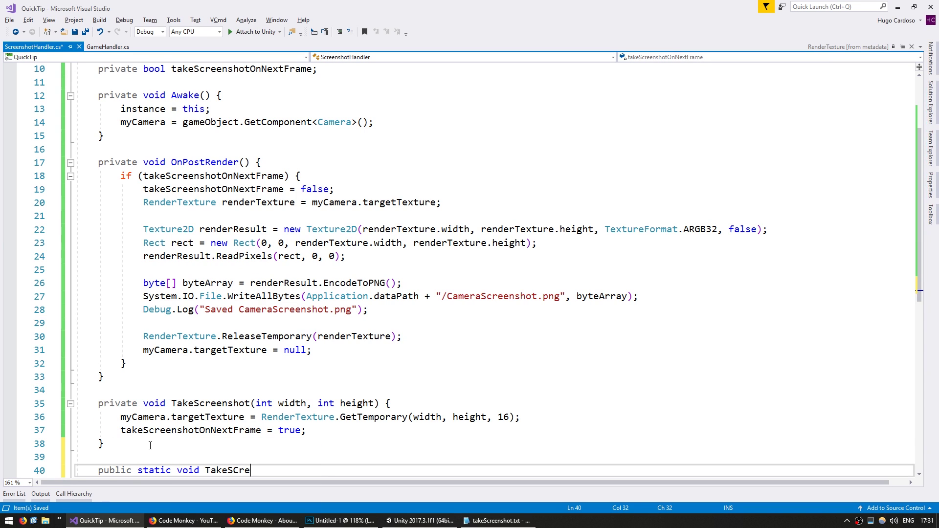
pyautogui.write('enshot_Static()')
pyautogui.write(' {')
pyautogui.press('Return')
pyautogui.write('}')
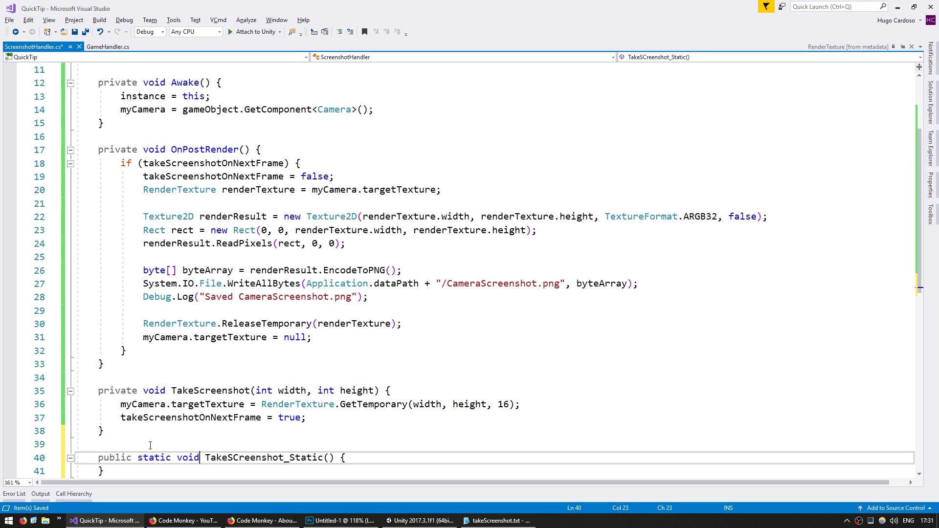
pyautogui.press('Delete')
pyautogui.write('c')
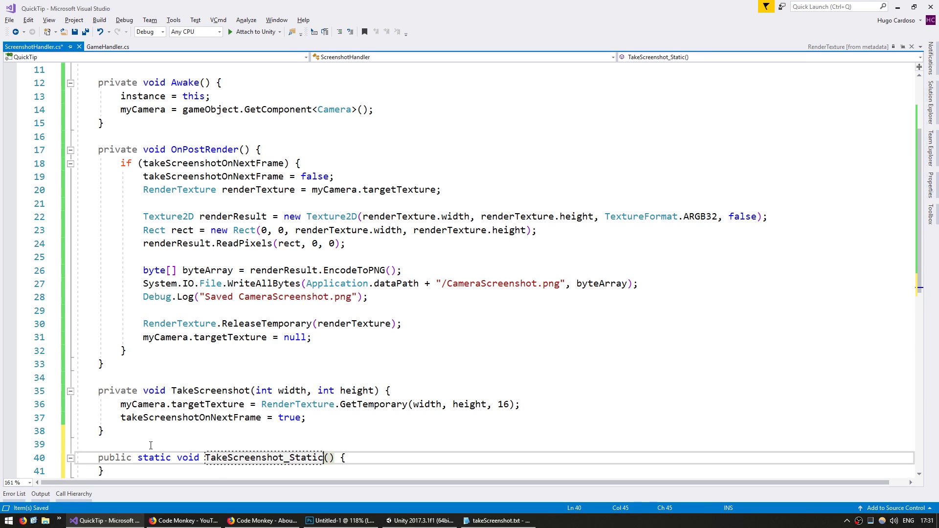
pyautogui.press('End')
pyautogui.press('Left')
pyautogui.press('Left')
pyautogui.press('Left')
pyautogui.write('int width, int ')
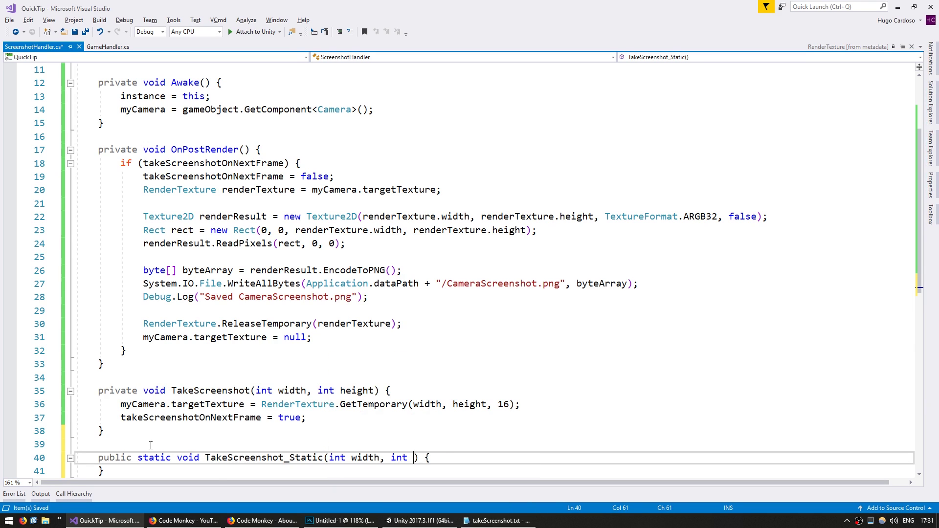
pyautogui.write('height')
pyautogui.press('End')
# - Make TakeScreenshot_Static's body call instance.TakeScreenshot(width, height)
pyautogui.press('Return')
pyautogui.write('instan')
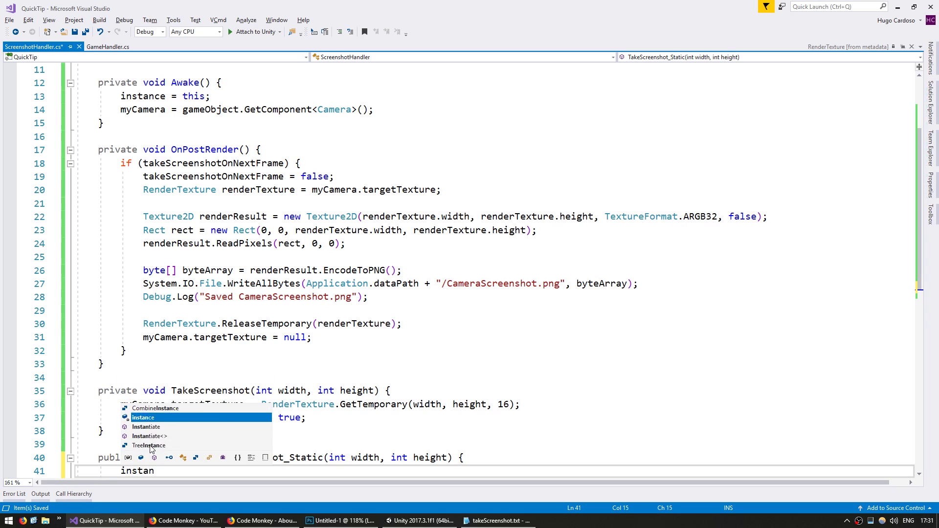
pyautogui.press('Tab')
pyautogui.write('.Take(')
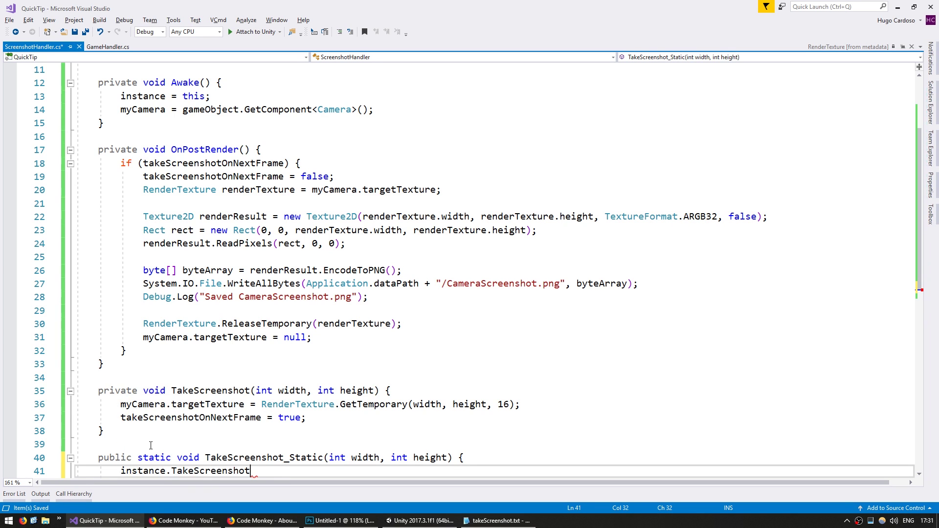
pyautogui.press('End')
pyautogui.write(';')
pyautogui.press('Left')
pyautogui.press('Left')
pyautogui.write('width, ')
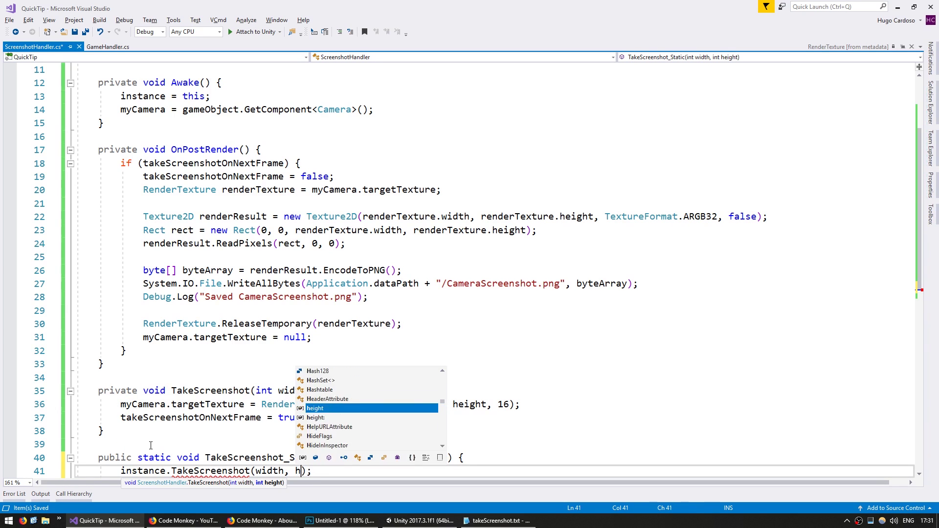
pyautogui.write('heig')
pyautogui.press('Tab')
pyautogui.press('Right')
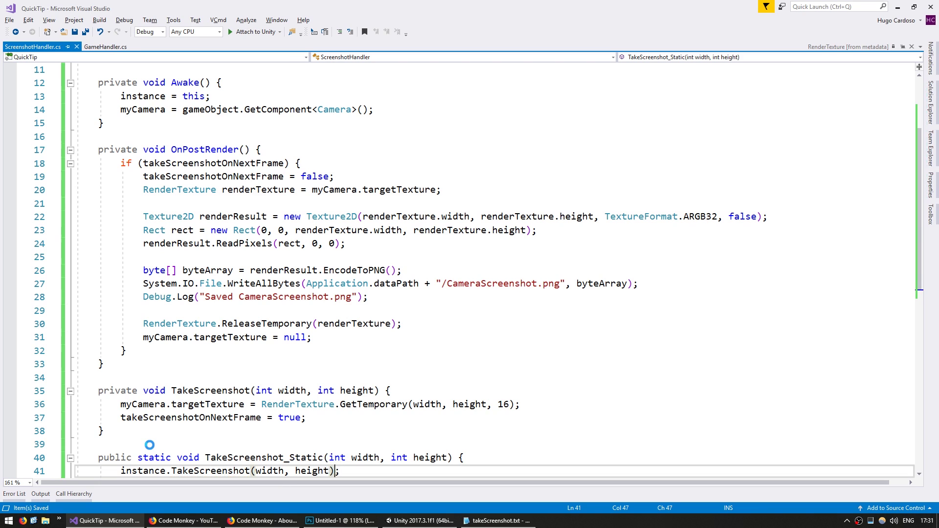
pyautogui.scroll(-4, 183, 381)
pyautogui.click(203, 336)
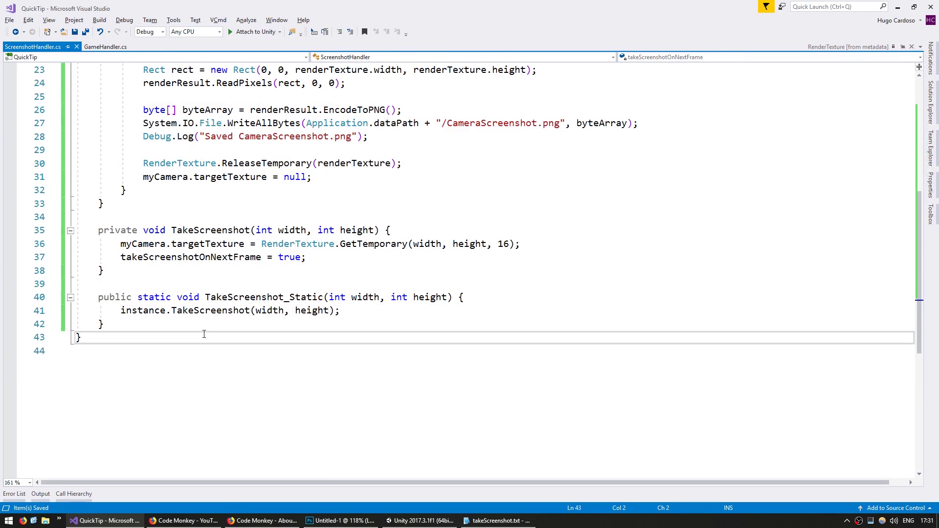
# - Add an Update method below Start in GameHandler.cs
pyautogui.click(109, 49)
pyautogui.press('Down')
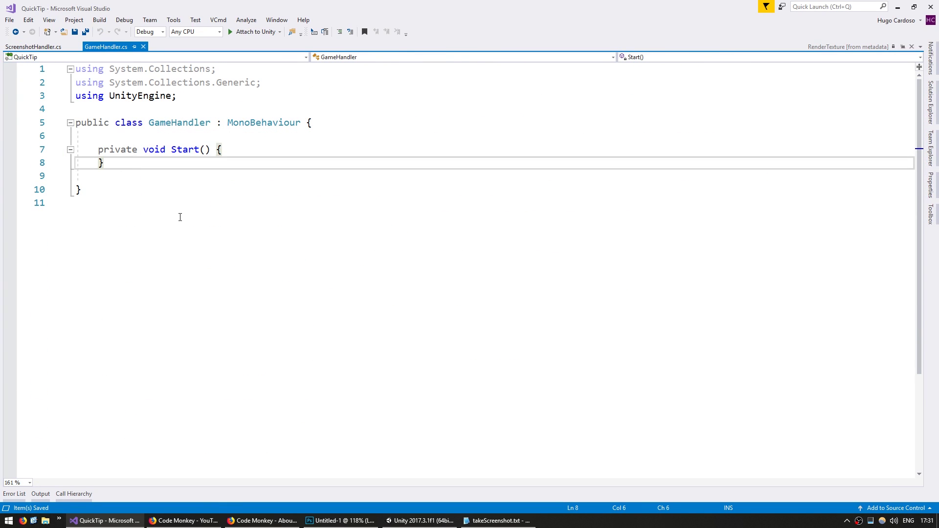
pyautogui.press('Return')
pyautogui.press('Return')
pyautogui.write('private void up')
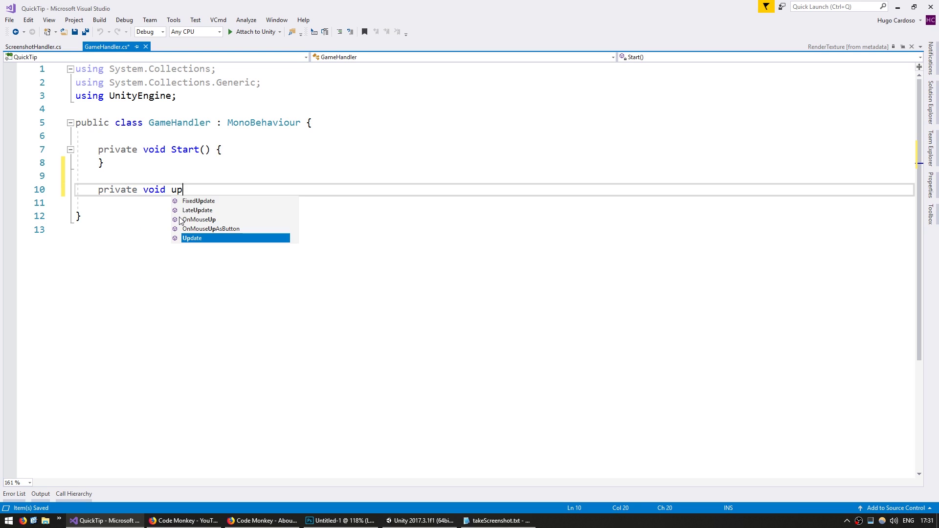
pyautogui.press('Return')
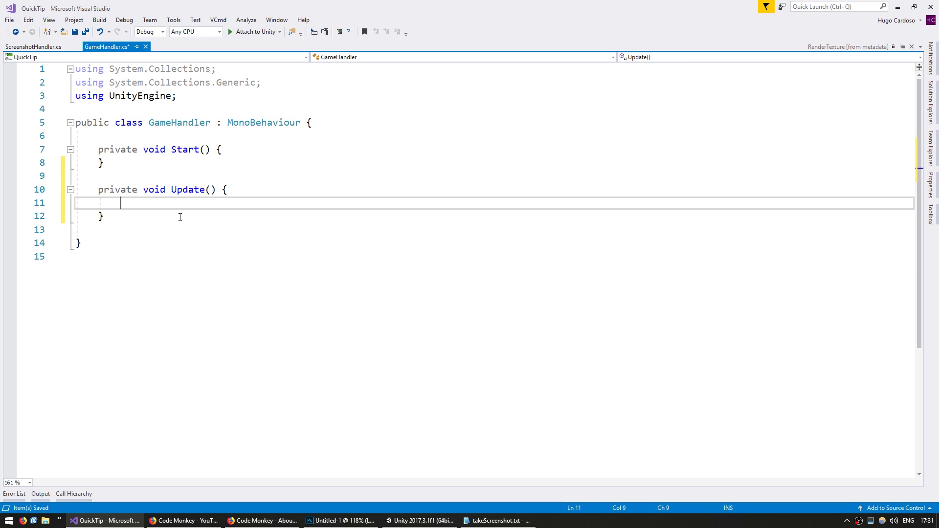
pyautogui.write('if (Input.G')
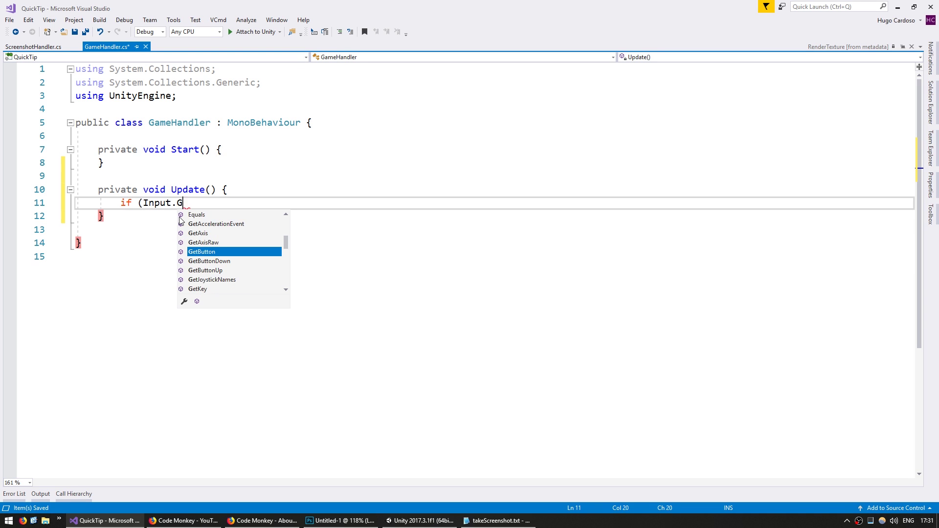
pyautogui.write('etKeyDo')
# - In Update, call ScreenshotHandler.TakeScreenshot_Static(500, 500) when KeyCode.Space is pressed, and save
pyautogui.press('Tab')
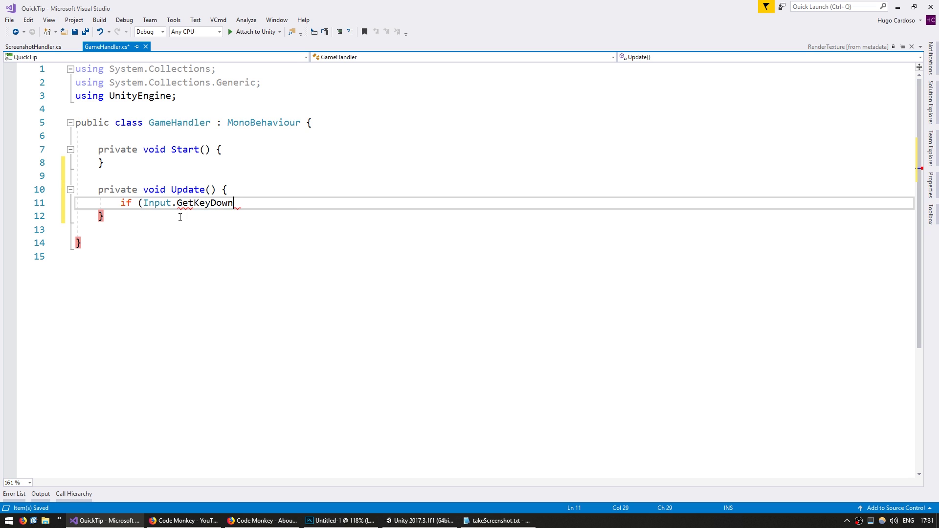
pyautogui.write('(KeyCode.')
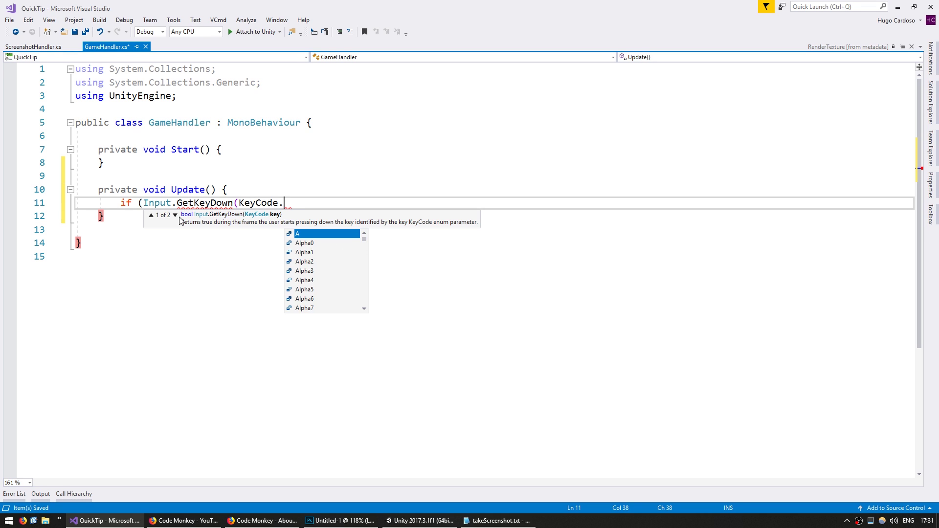
pyautogui.write('Spa')
pyautogui.press('Tab')
pyautogui.write('))')
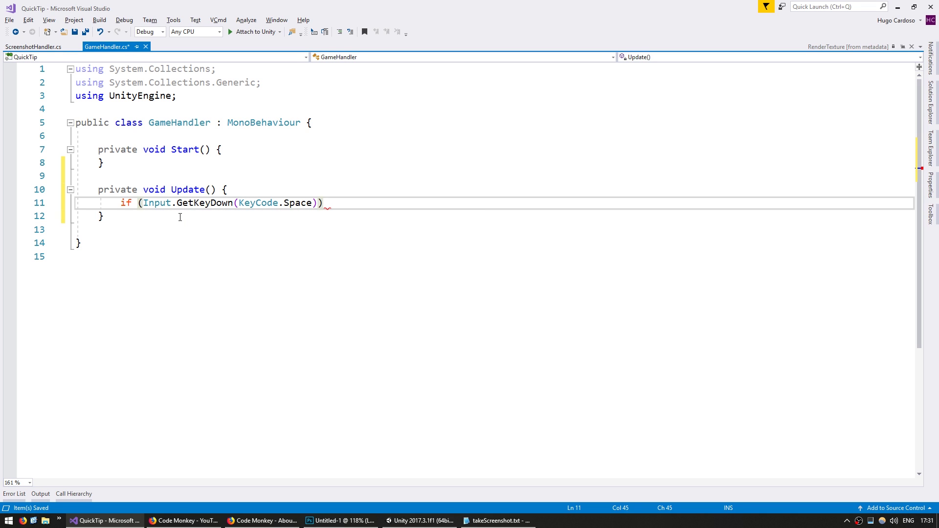
pyautogui.write(' {')
pyautogui.press('Return')
pyautogui.hotkey('ctrl', 's')
pyautogui.write('Sc')
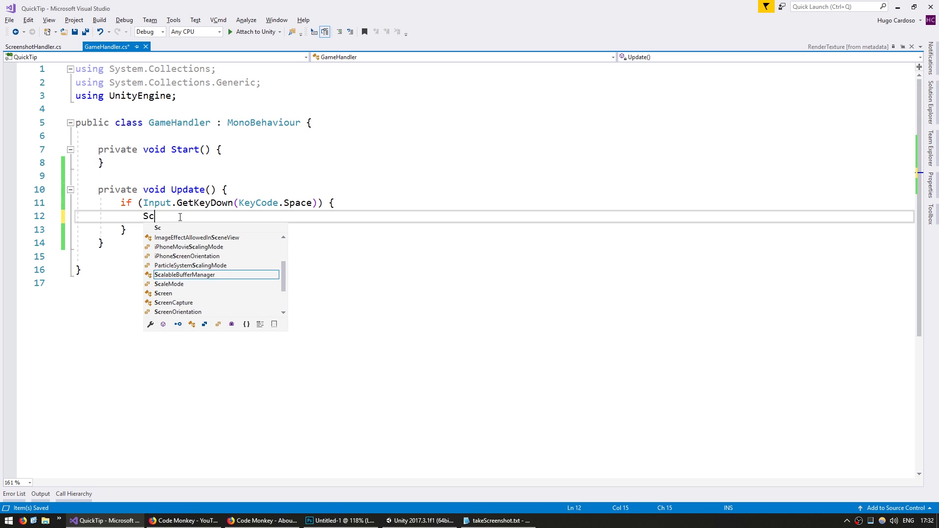
pyautogui.write('reensho')
pyautogui.press('Tab')
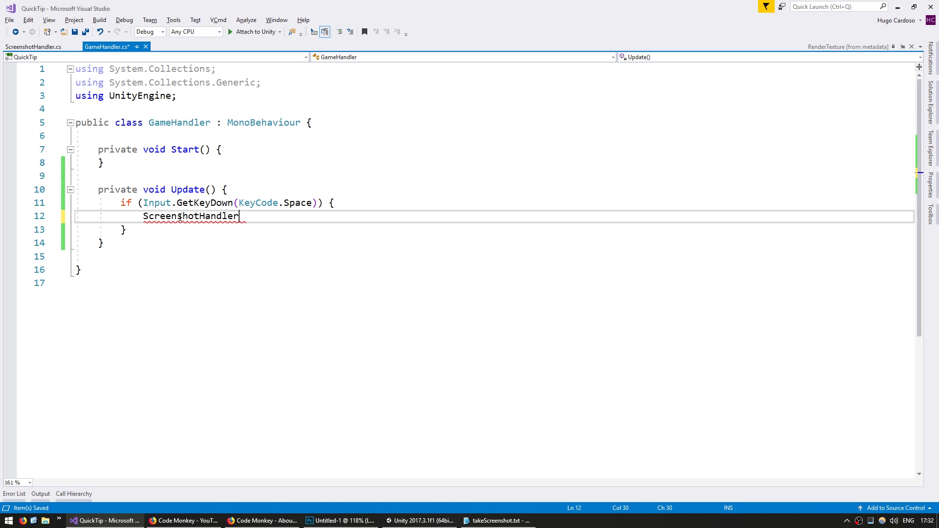
pyautogui.write('.take')
pyautogui.press('Tab')
pyautogui.write('();')
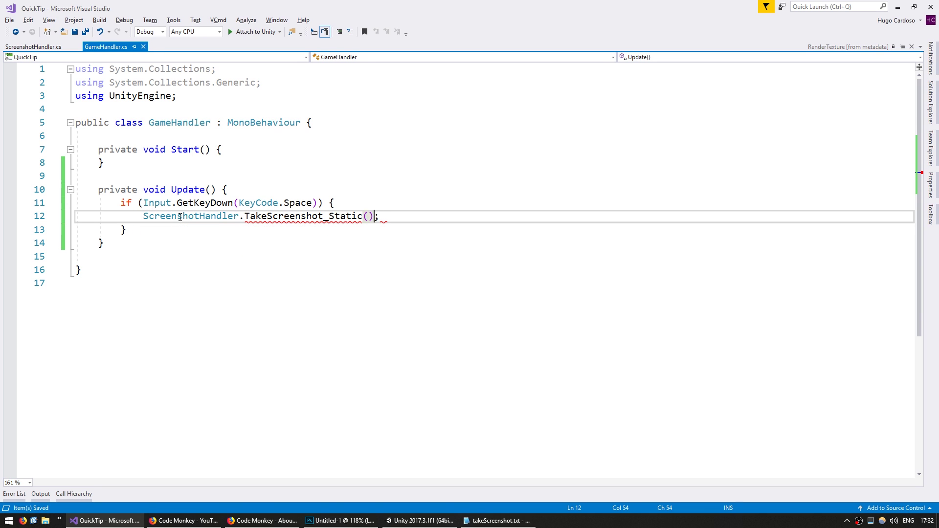
pyautogui.write('500, 500')
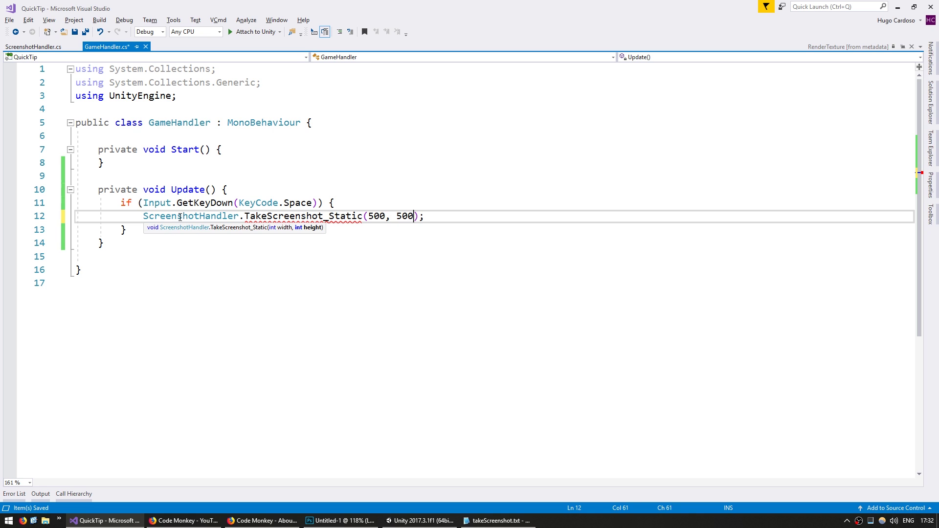
pyautogui.write(')')
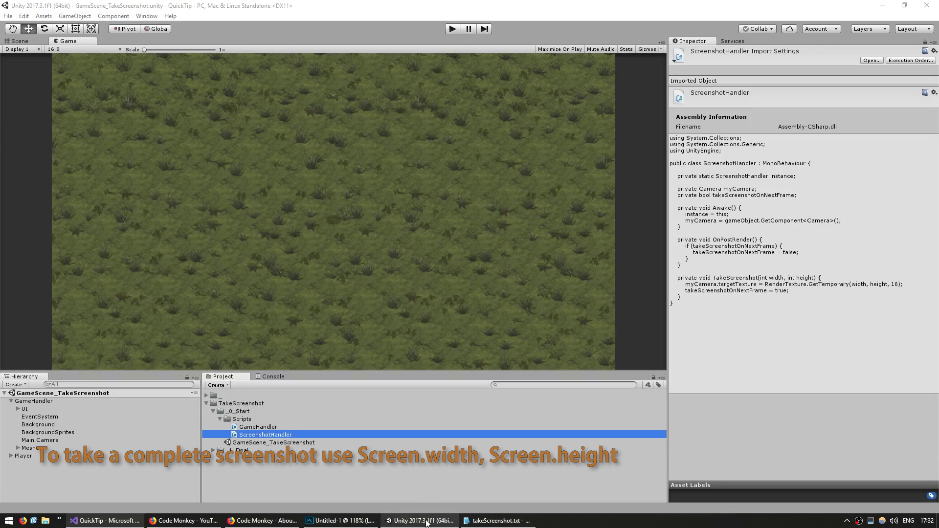
# - Drag the ScreenshotHandler script onto Main Camera in the Inspector and enter Play mode
pyautogui.click(418, 519)
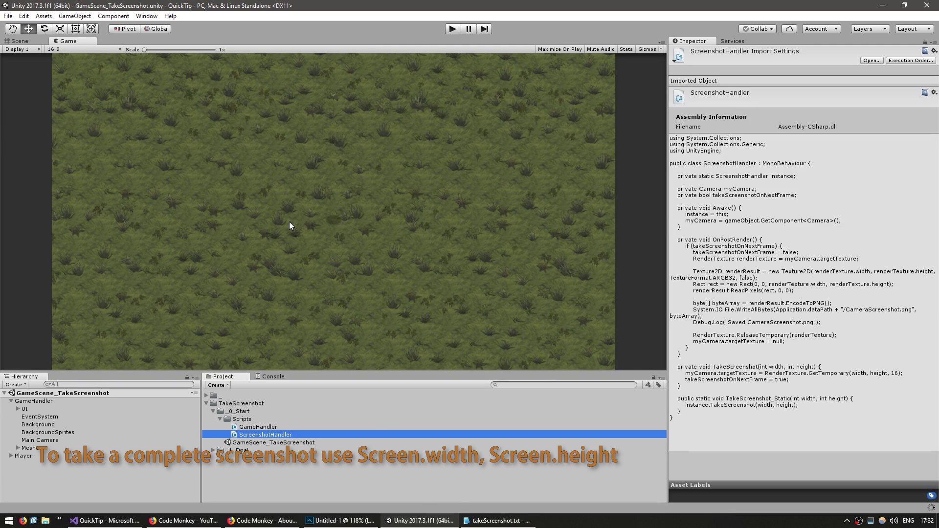
pyautogui.click(37, 440)
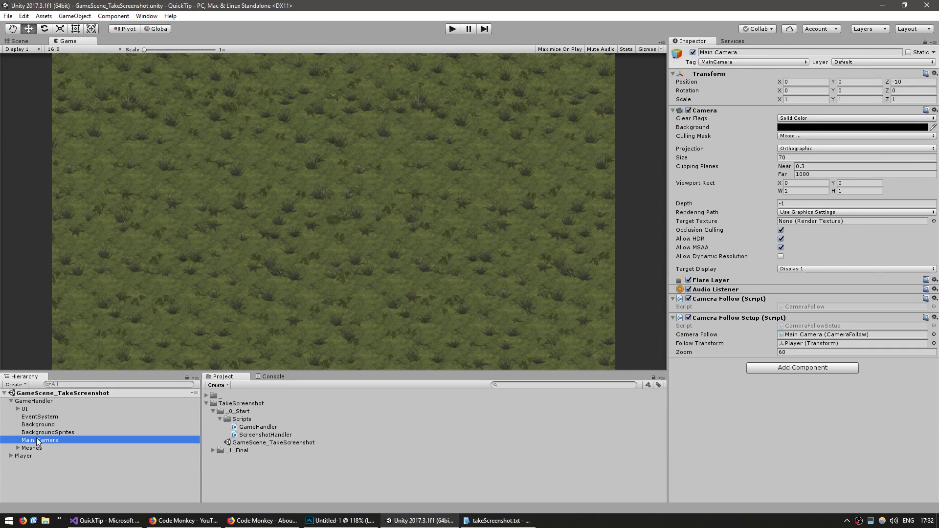
pyautogui.moveTo(263, 437); pyautogui.dragTo(777, 420)
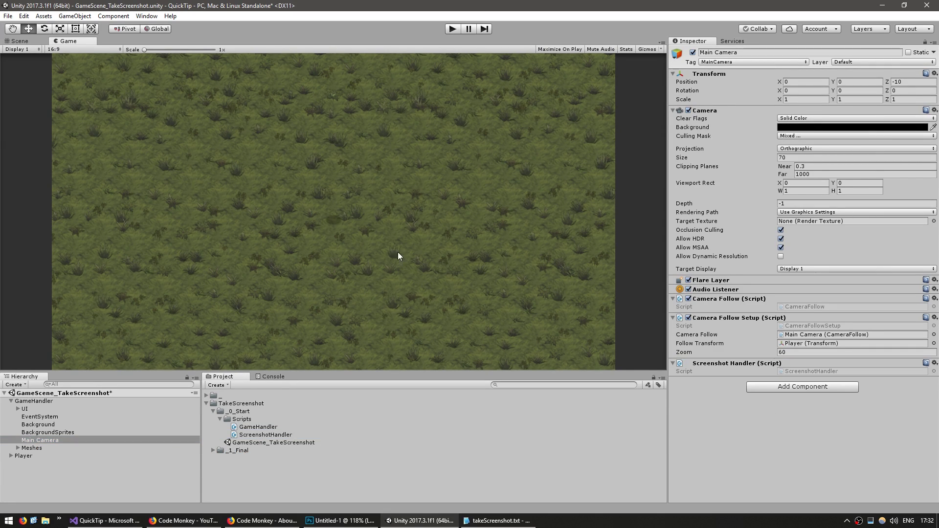
pyautogui.click(453, 28)
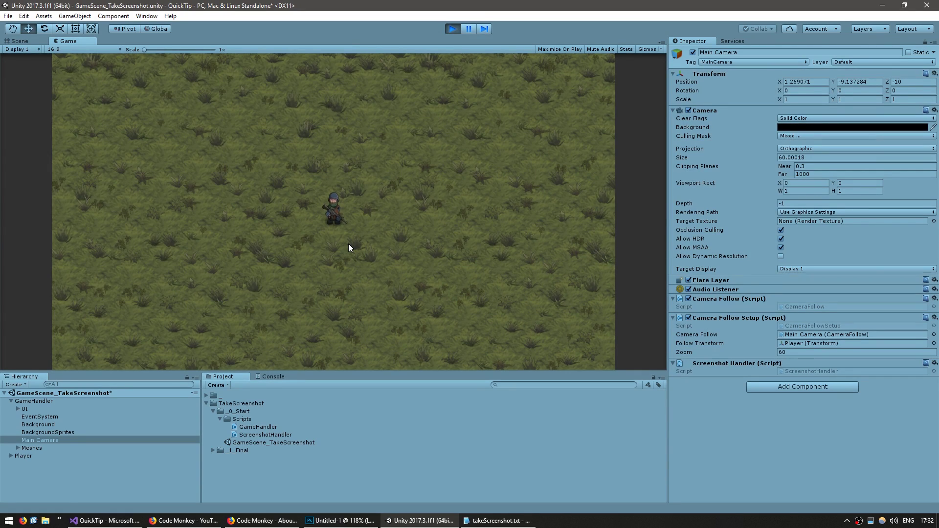
# - Capture CameraScreenshot with Space, view the soldier-on-grass image in Photos, then close it
pyautogui.press('space')
pyautogui.click(283, 483)
pyautogui.click(245, 457)
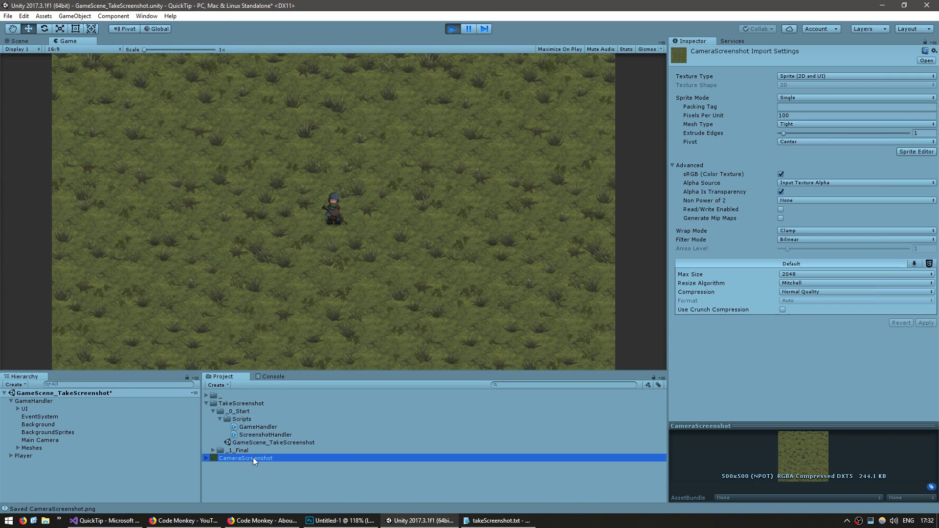
pyautogui.doubleClick(250, 458)
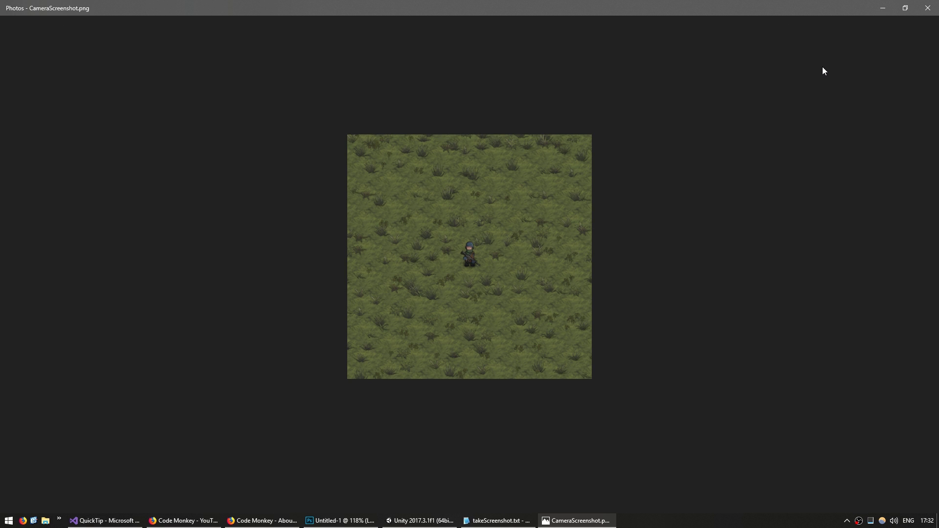
pyautogui.click(927, 8)
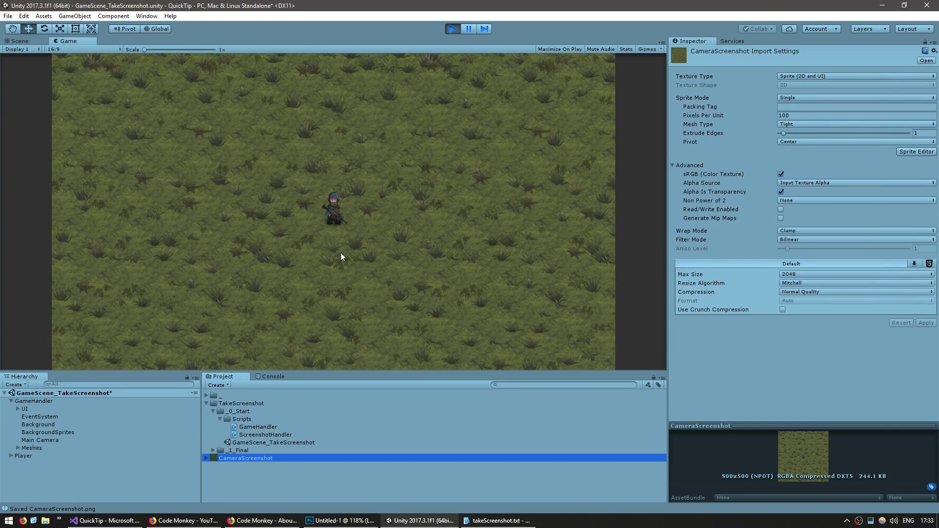
# - Stop the game, expand Player, and compare the PlayerCamera and Main Camera settings
pyautogui.click(452, 28)
pyautogui.click(22, 455)
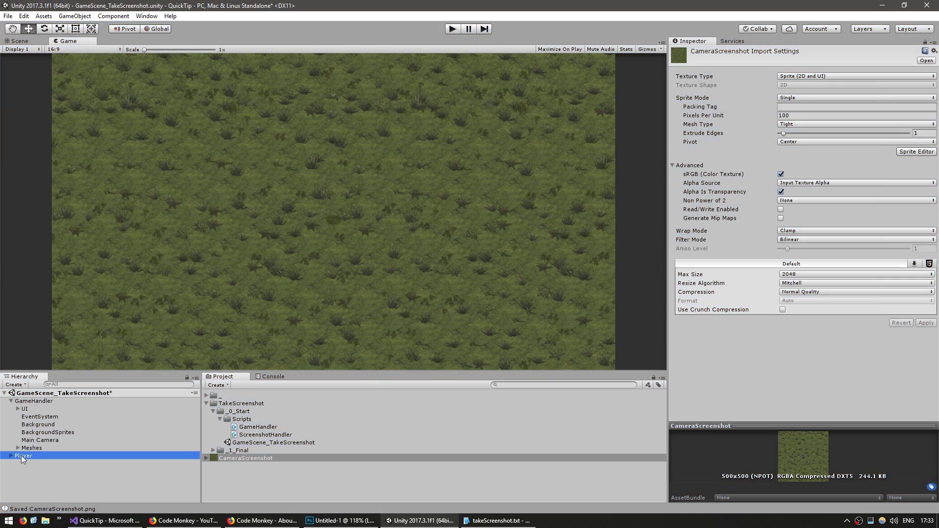
pyautogui.click(11, 456)
pyautogui.click(32, 487)
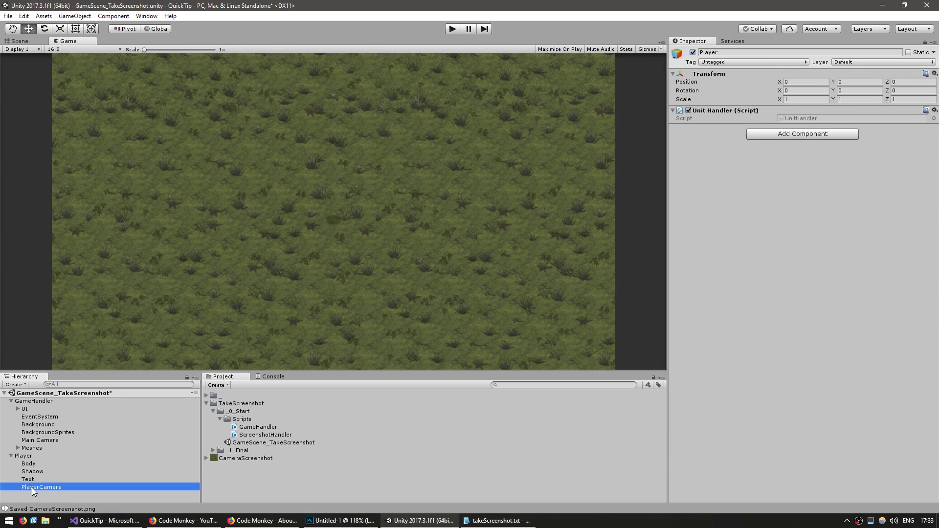
pyautogui.click(18, 41)
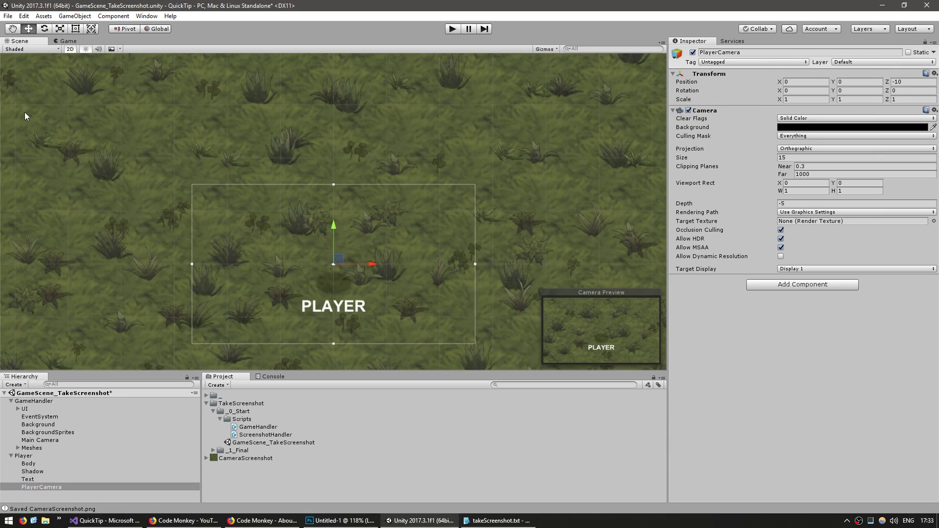
pyautogui.doubleClick(29, 479)
pyautogui.scroll(-3, 341, 265)
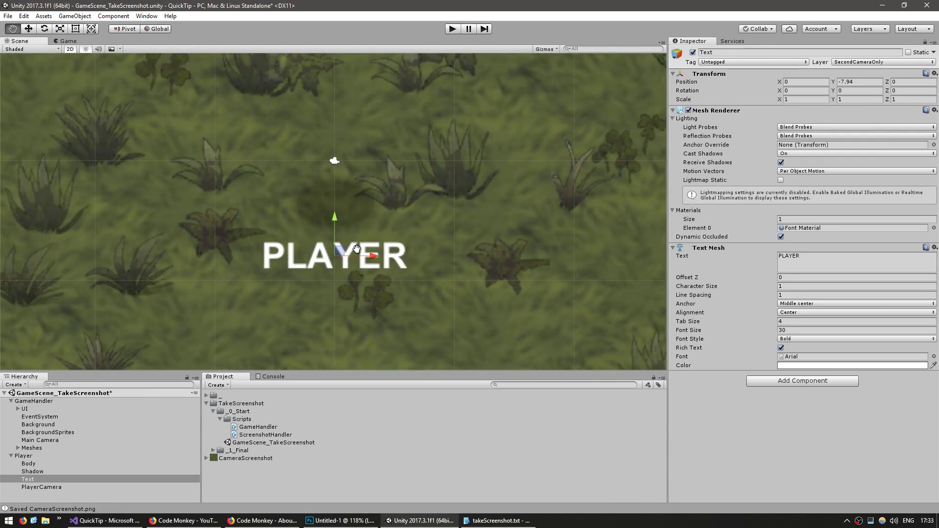
pyautogui.scroll(-2, 349, 272)
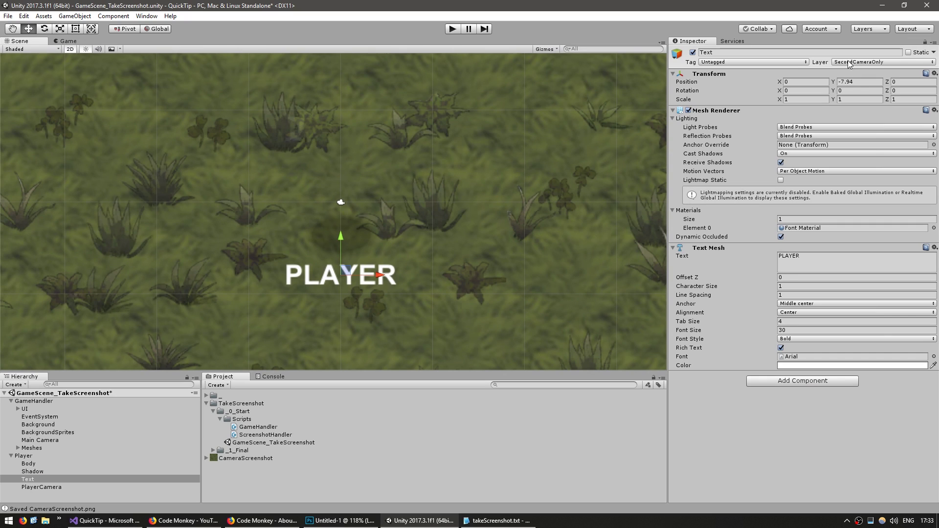
pyautogui.click(73, 440)
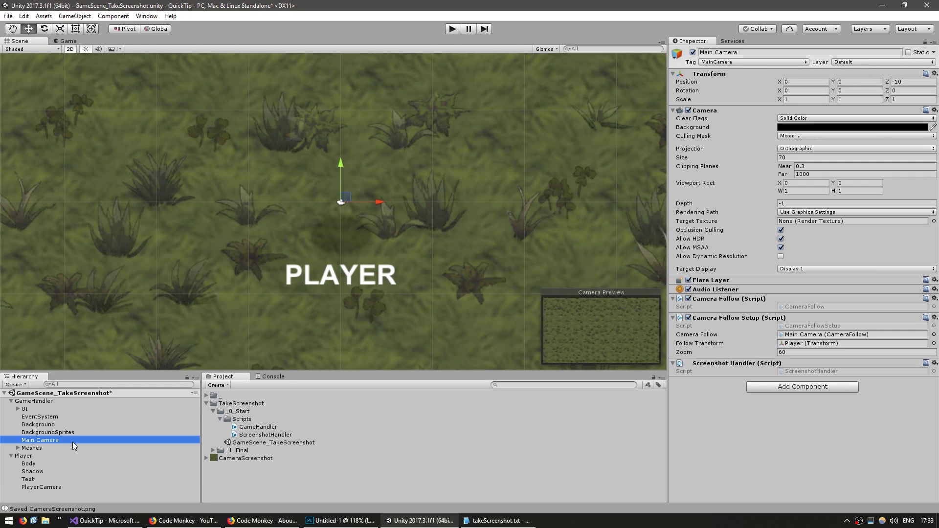
pyautogui.click(105, 487)
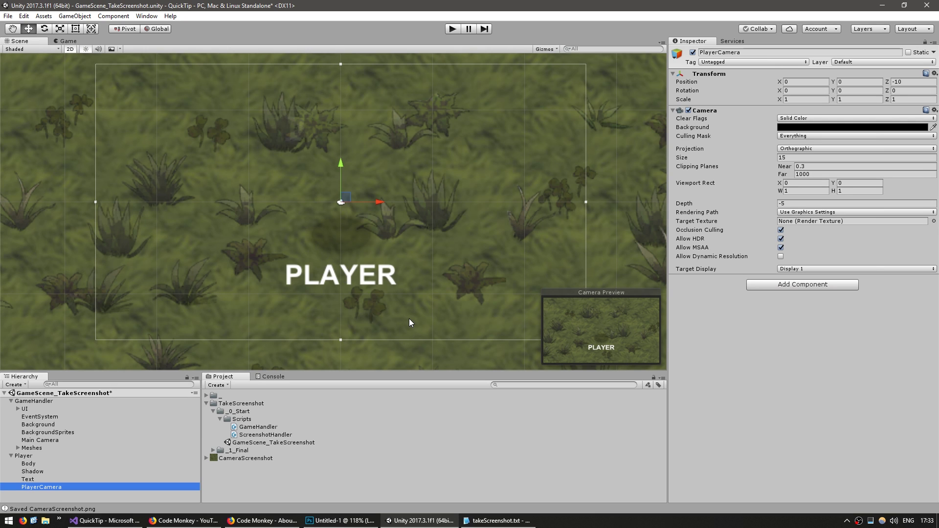
# - Remove Screenshot Handler from Main Camera and attach the ScreenshotHandler script to PlayerCamera
pyautogui.click(42, 441)
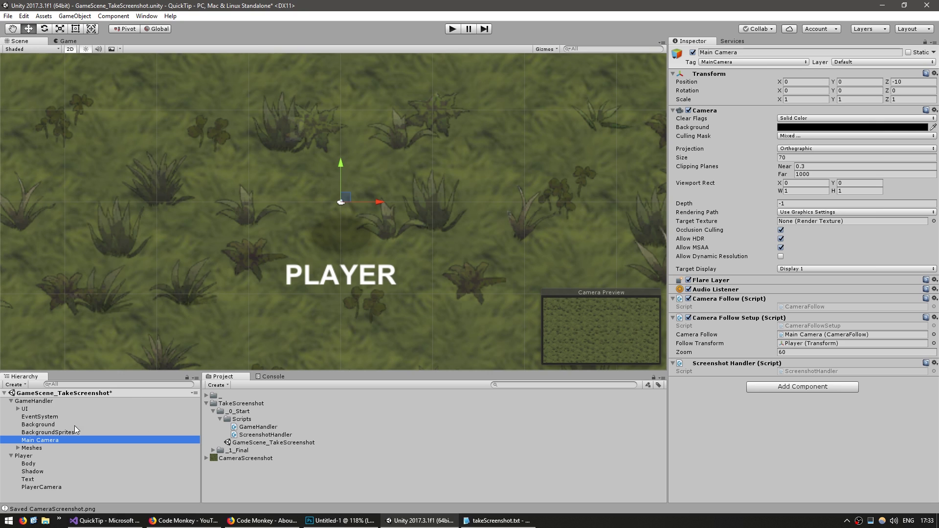
pyautogui.rightClick(704, 366)
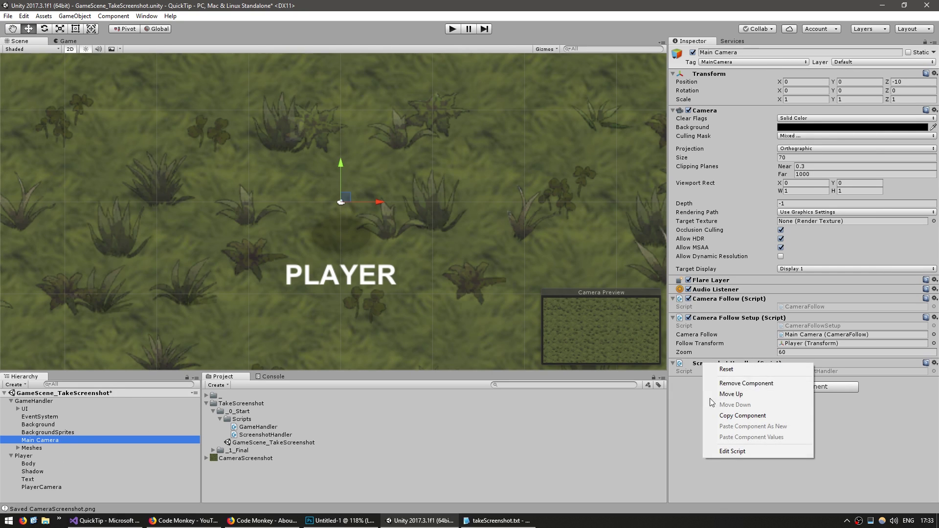
pyautogui.click(734, 384)
pyautogui.click(44, 487)
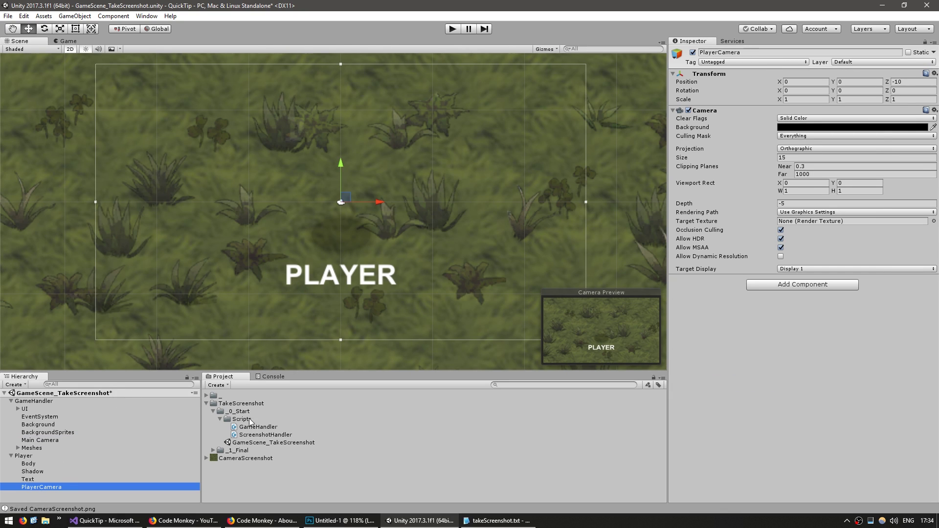
pyautogui.moveTo(250, 434); pyautogui.dragTo(746, 396)
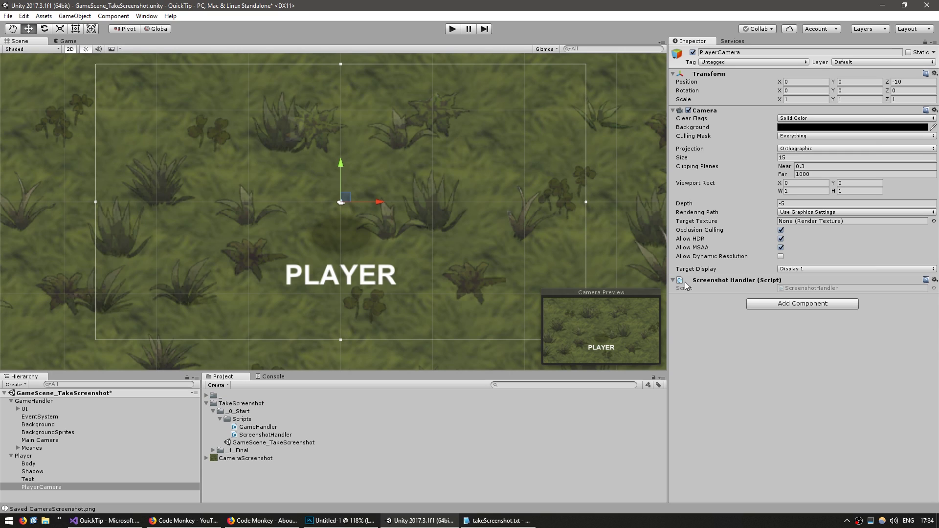
# - Play with Ctrl+P, walk the soldier up with W, capture a PlayerCamera screenshot, and view it
pyautogui.hotkey('ctrl', 'p')
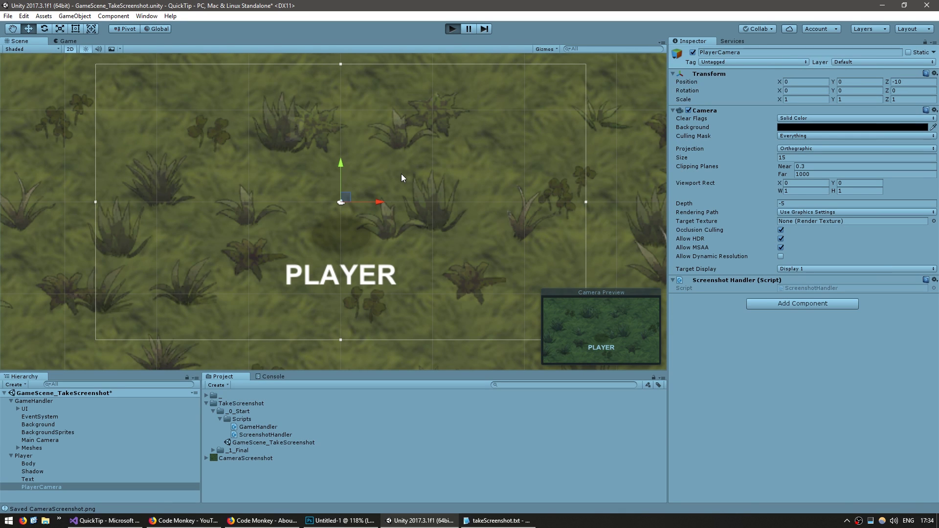
pyautogui.press('w')
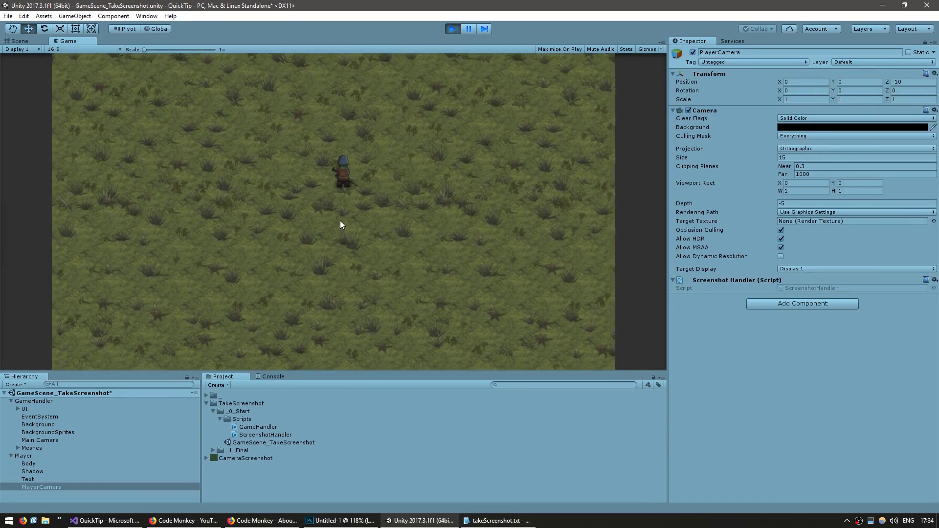
pyautogui.press('space')
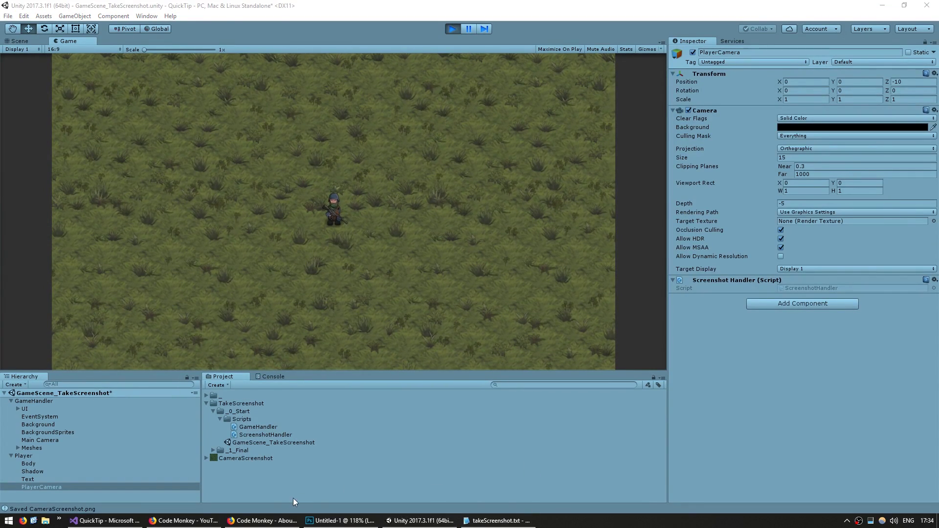
pyautogui.click(230, 457)
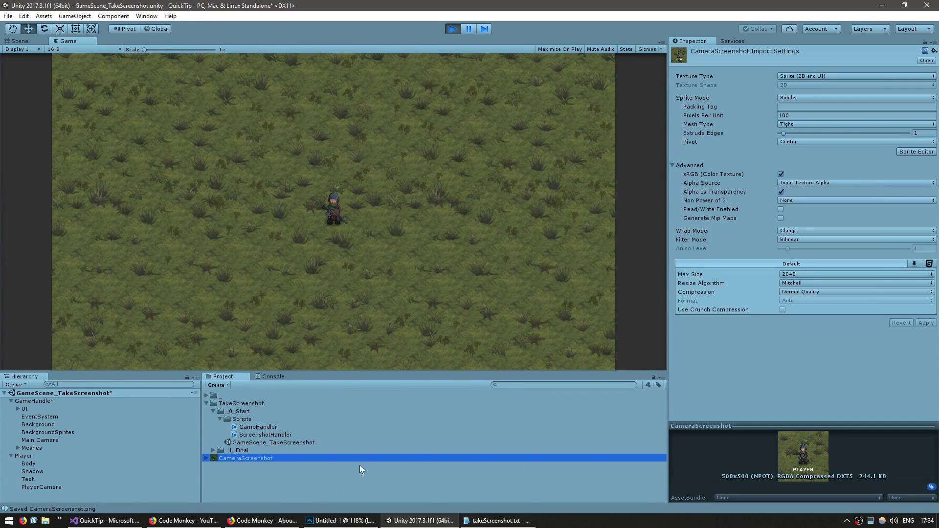
pyautogui.doubleClick(223, 456)
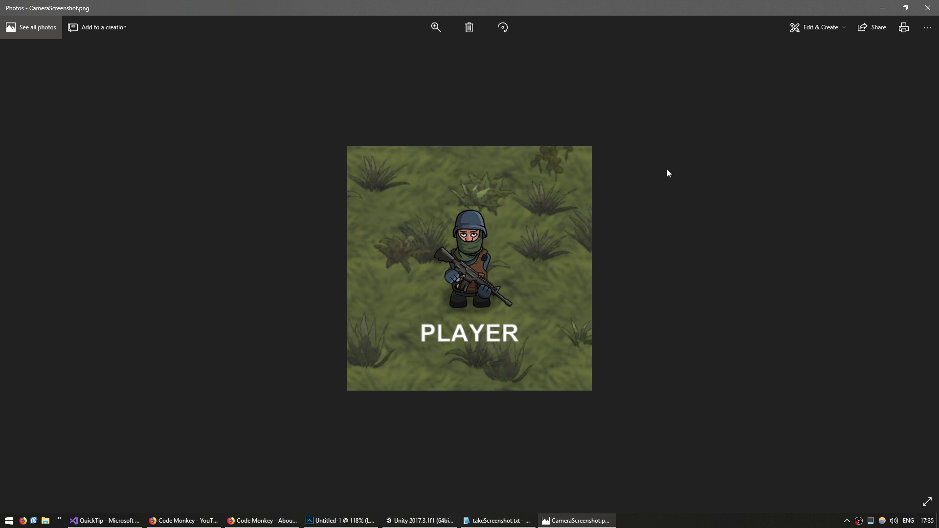
# - Close Photos, stop the game, deactivate Background and BackgroundSprites, and play again
pyautogui.click(927, 8)
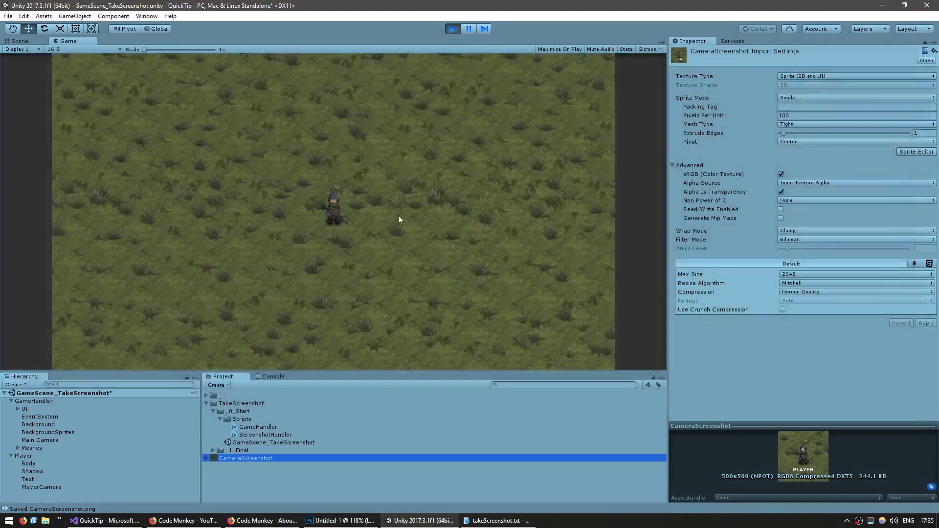
pyautogui.click(449, 30)
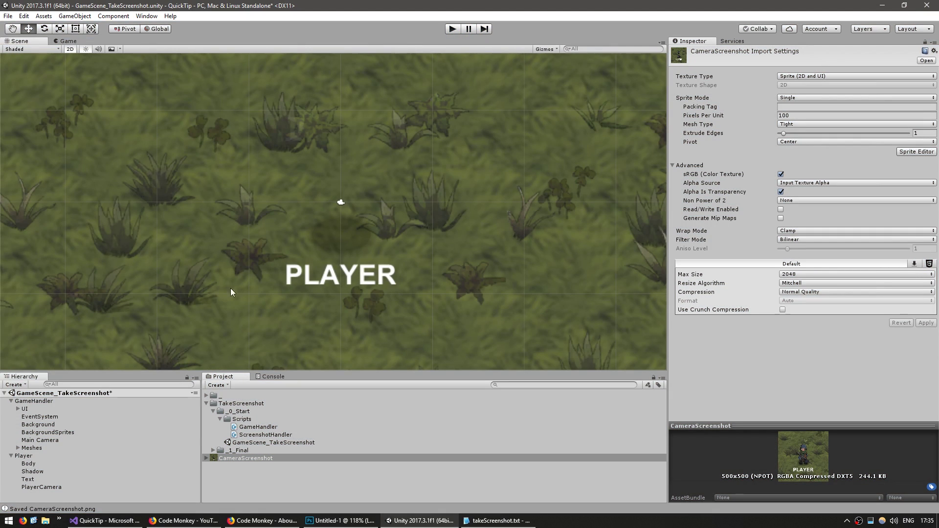
pyautogui.click(44, 425)
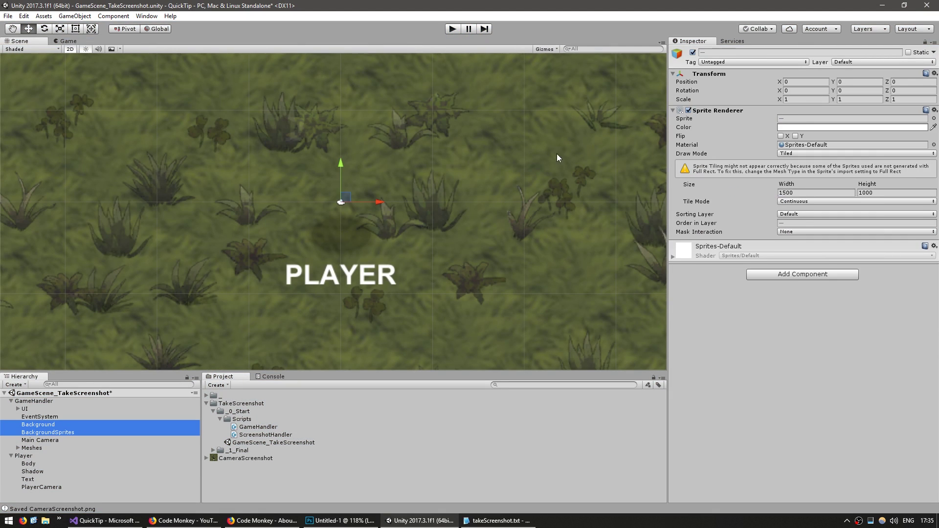
pyautogui.click(693, 53)
pyautogui.click(451, 29)
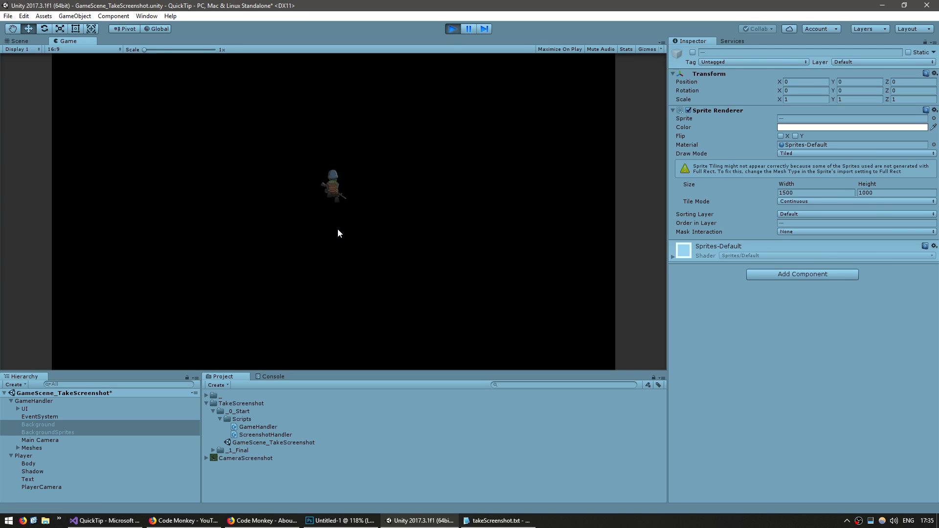
# - Capture a background-free CameraScreenshot with Space and view it in Photos
pyautogui.press('space')
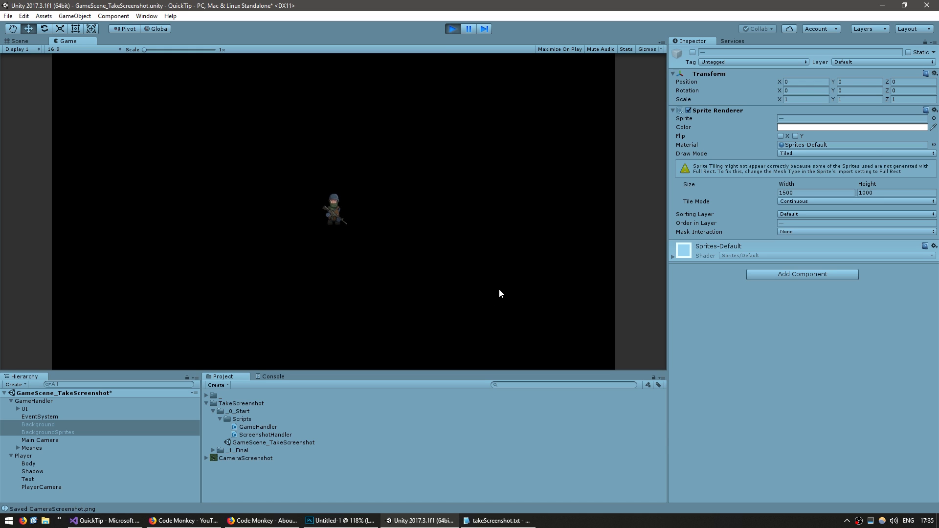
pyautogui.click(225, 469)
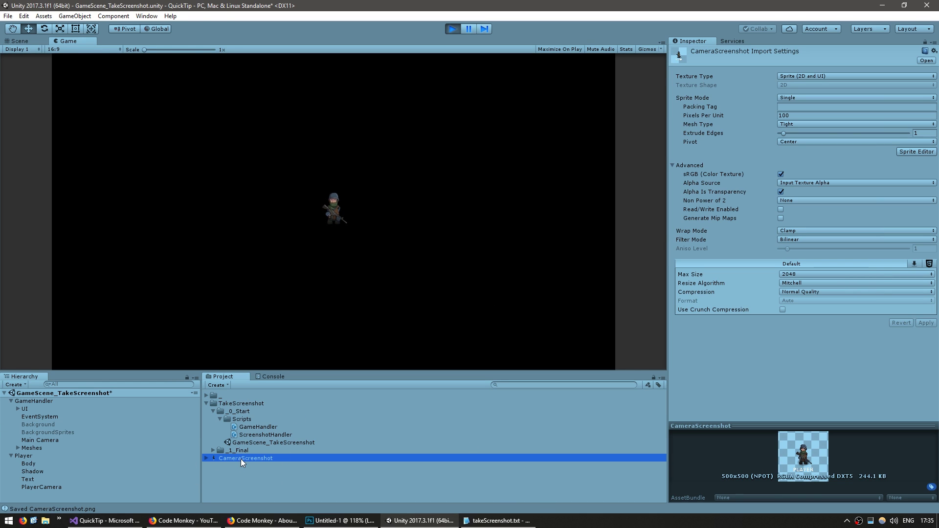
pyautogui.doubleClick(241, 459)
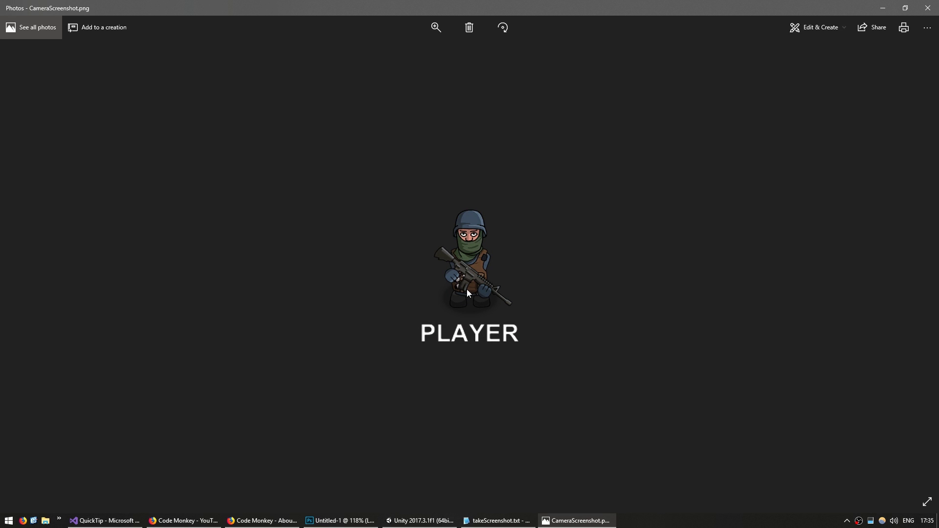